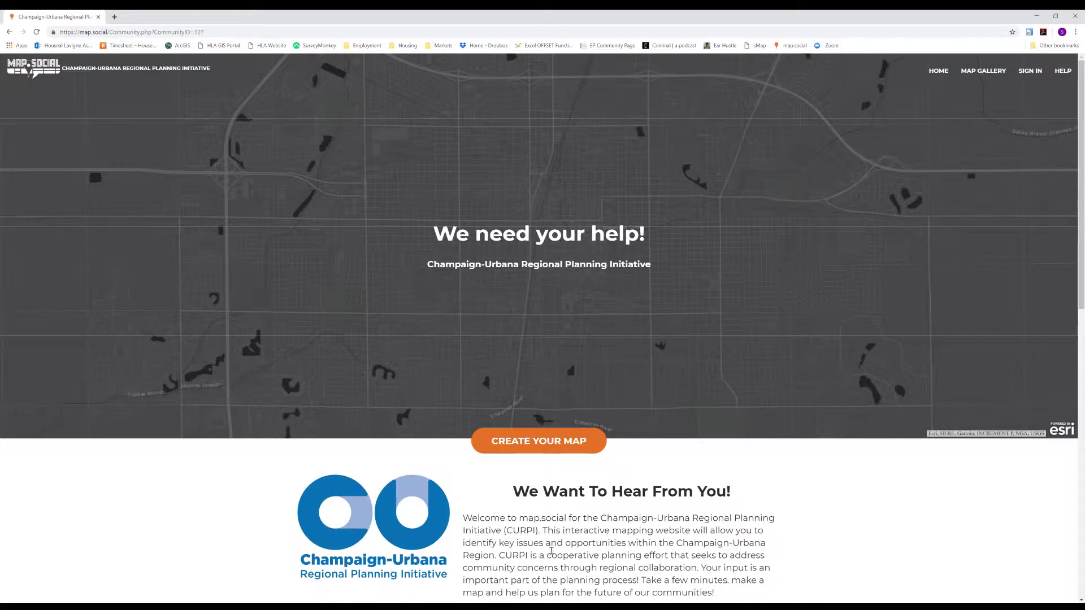
scroll(530, 577, "down", 1)
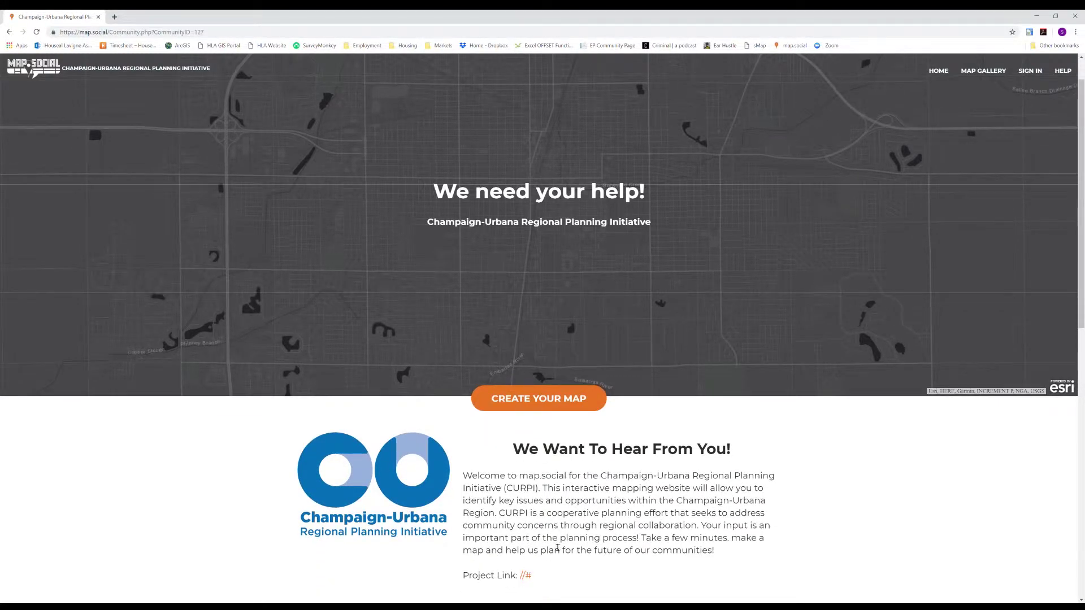
scroll(607, 541, "down", 1)
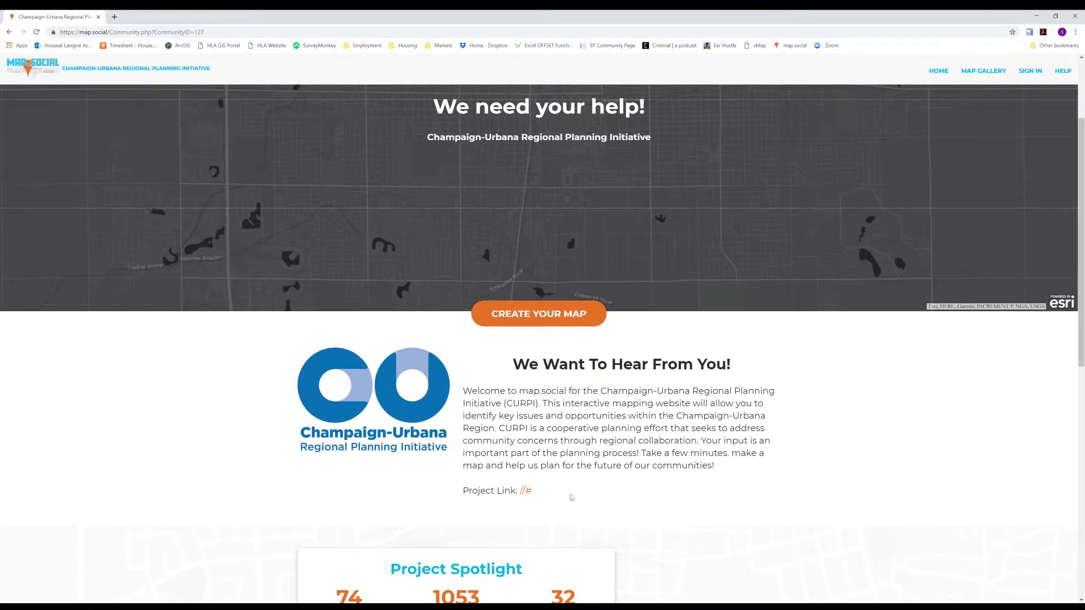
scroll(563, 497, "down", 1)
scroll(704, 425, "down", 2)
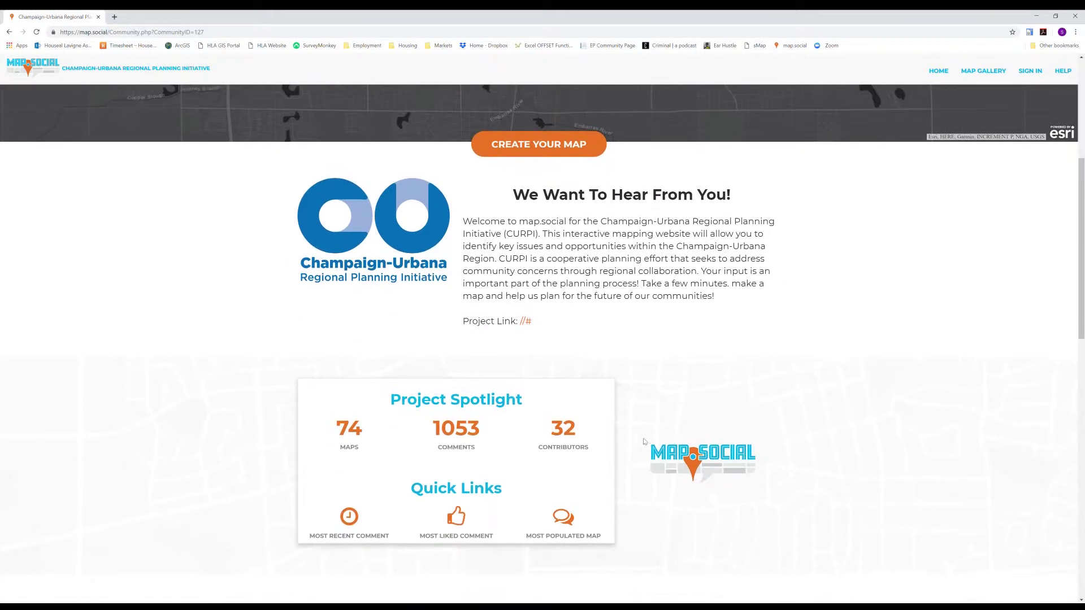
scroll(638, 439, "down", 1)
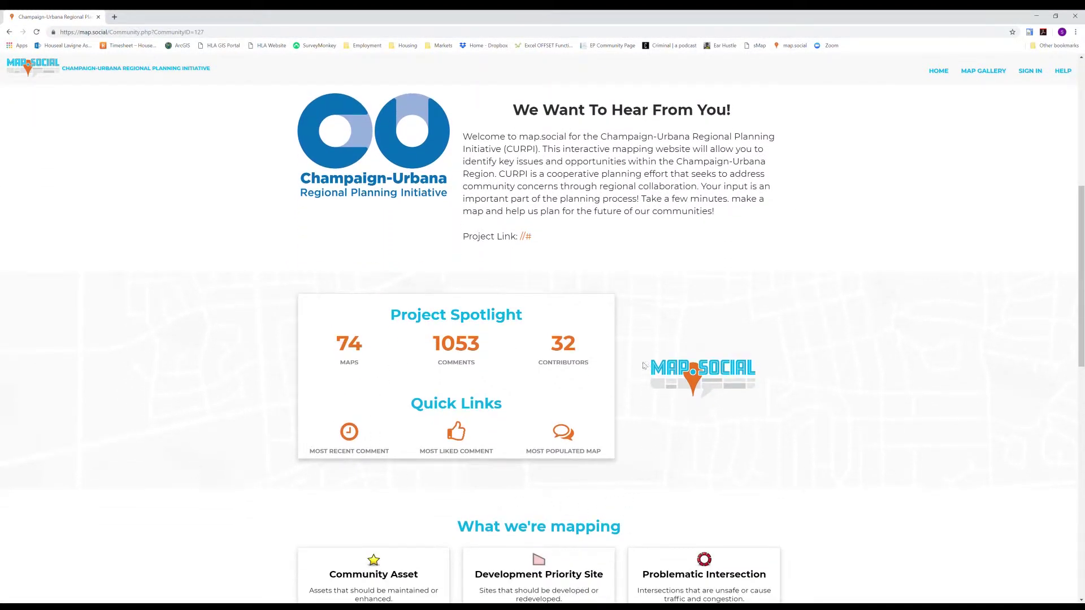
scroll(619, 406, "down", 1)
scroll(772, 409, "down", 1)
scroll(797, 428, "down", 3)
scroll(799, 434, "down", 1)
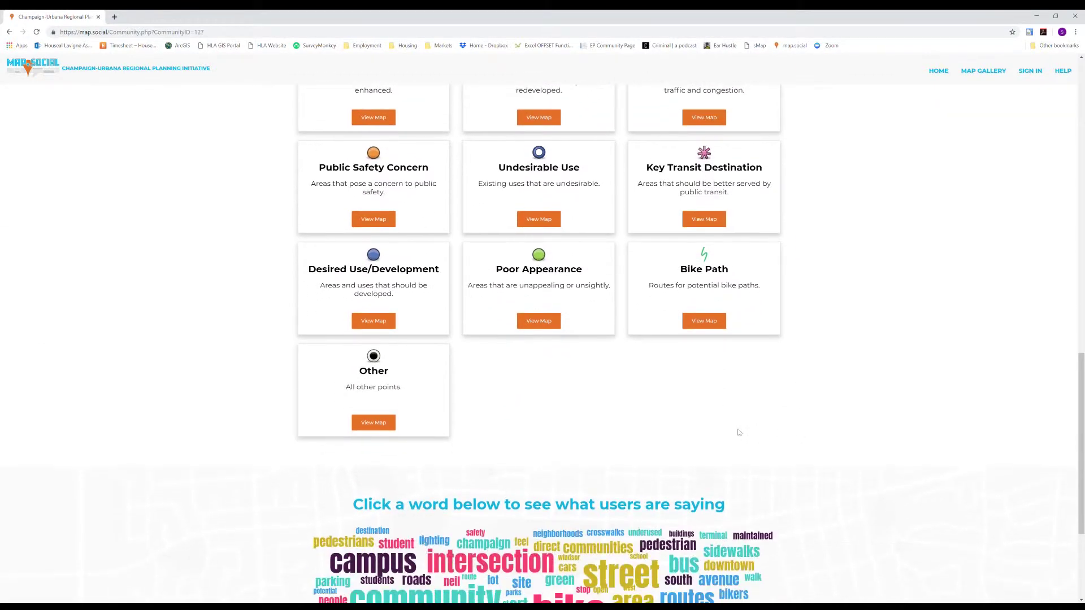
scroll(426, 453, "down", 2)
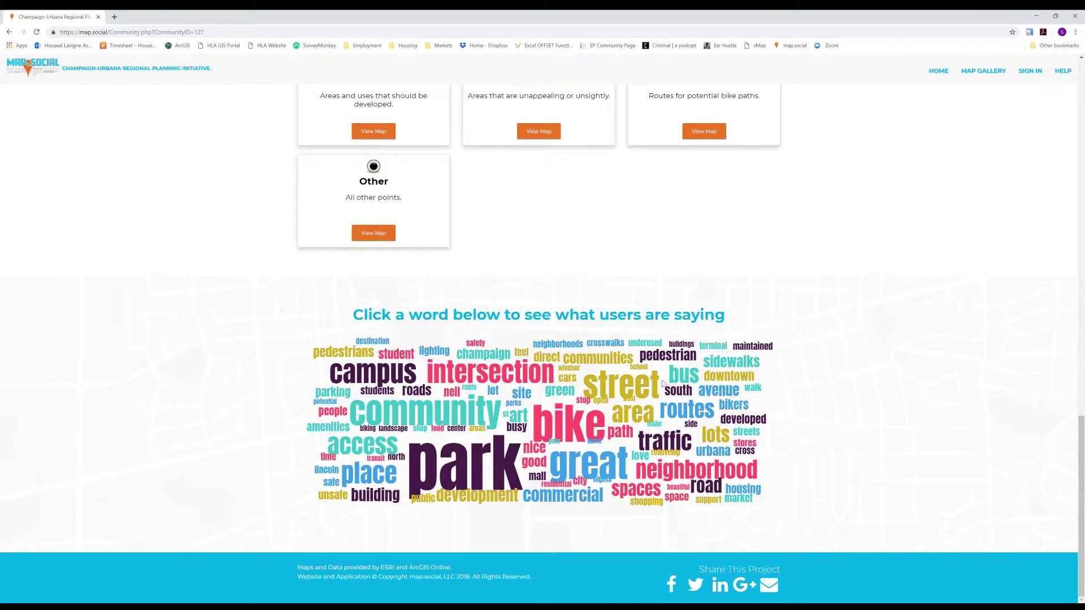
scroll(826, 385, "up", 3)
scroll(832, 377, "up", 2)
scroll(831, 377, "up", 3)
scroll(828, 375, "up", 2)
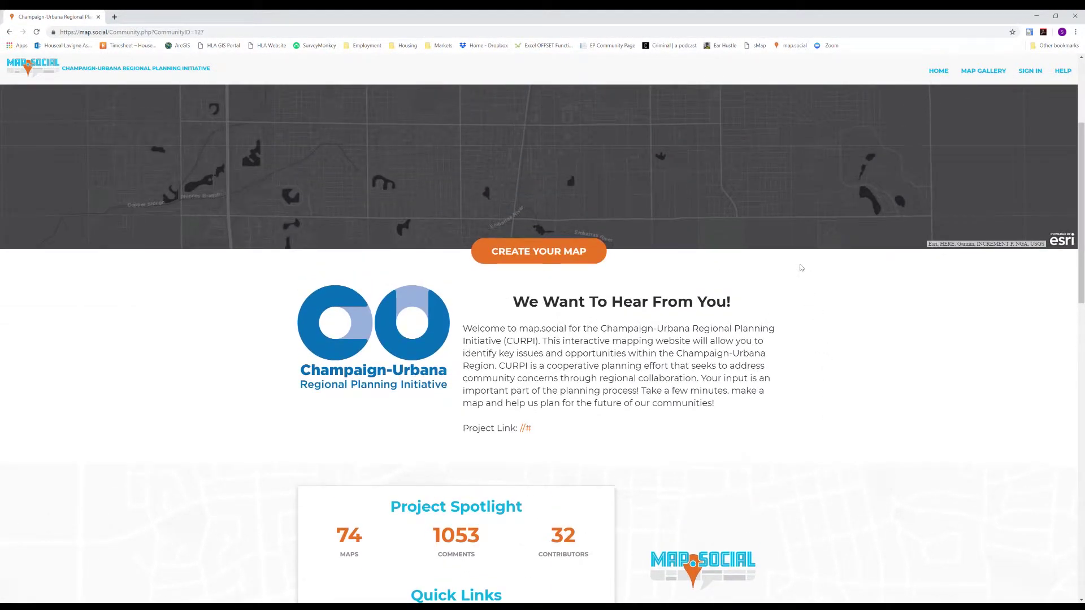
Run the site's guided tutorial from HELP through all its steps to the end
left_click(1063, 70)
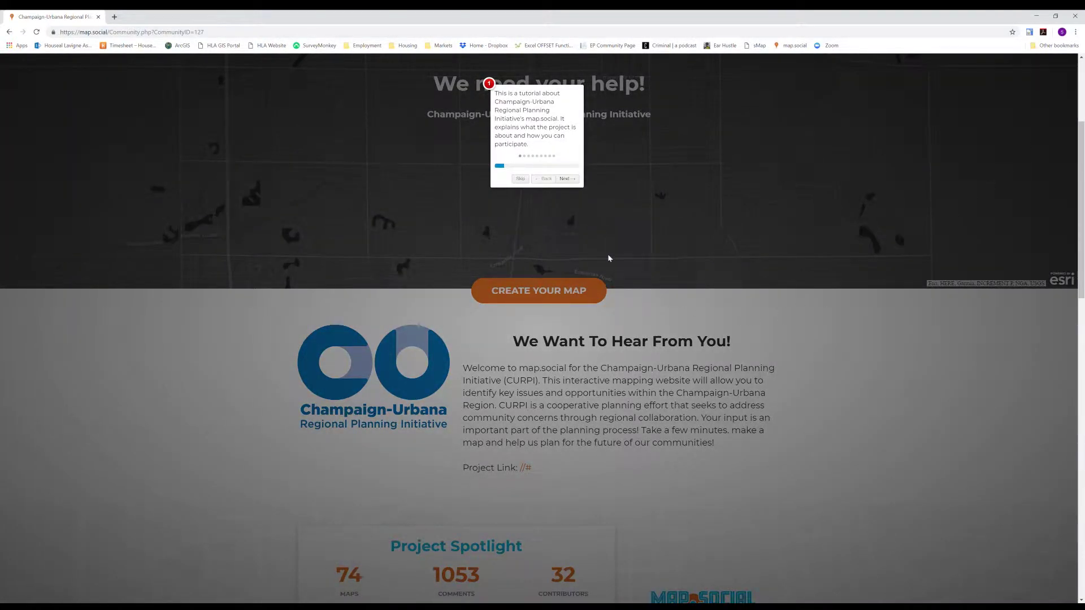
key("Right")
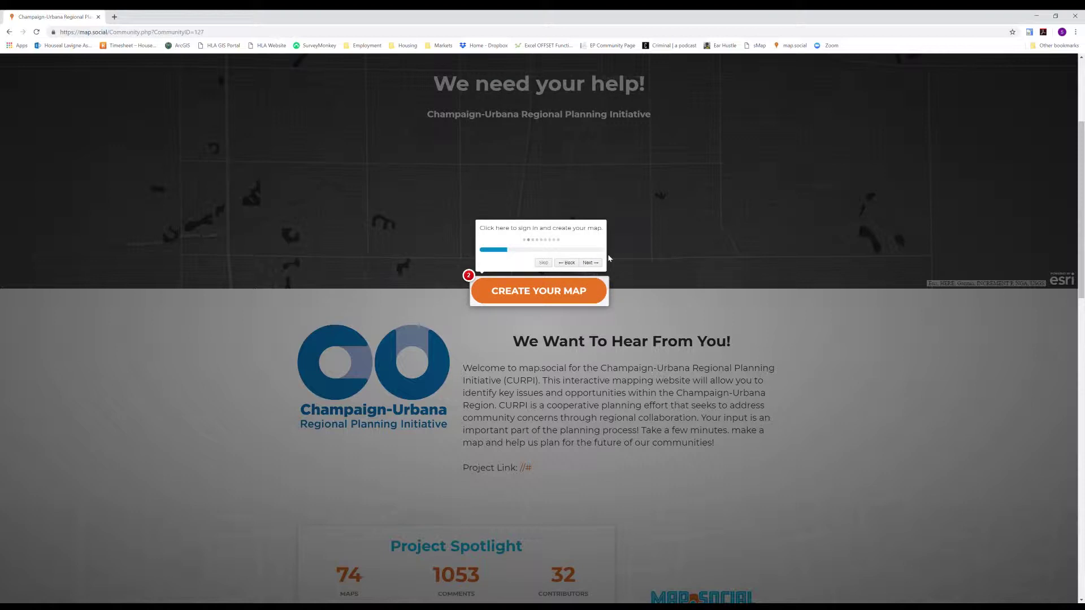
key("Right")
key("Right")
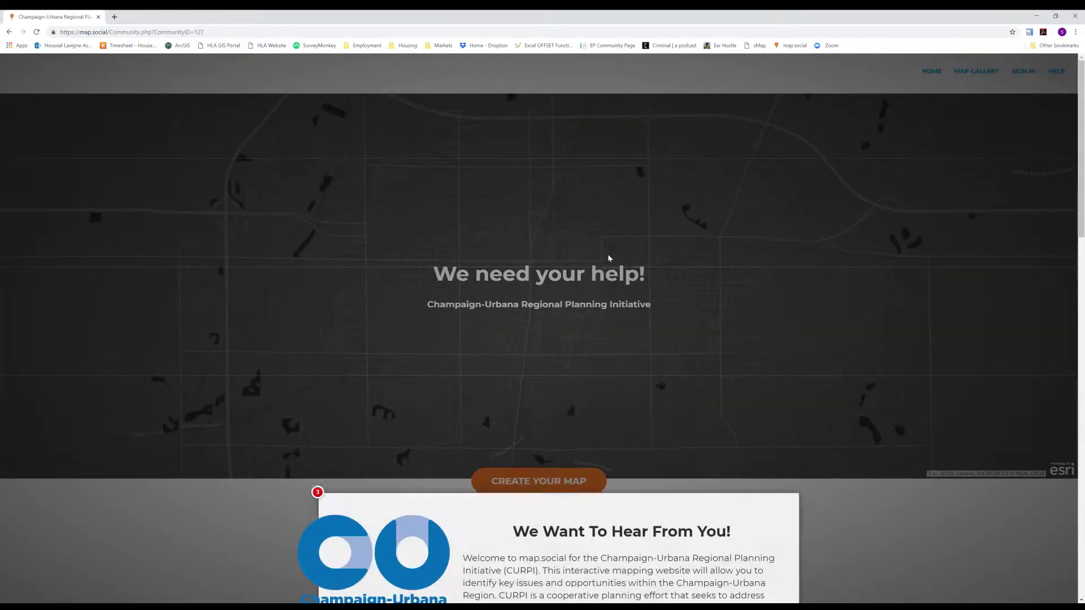
key("Right")
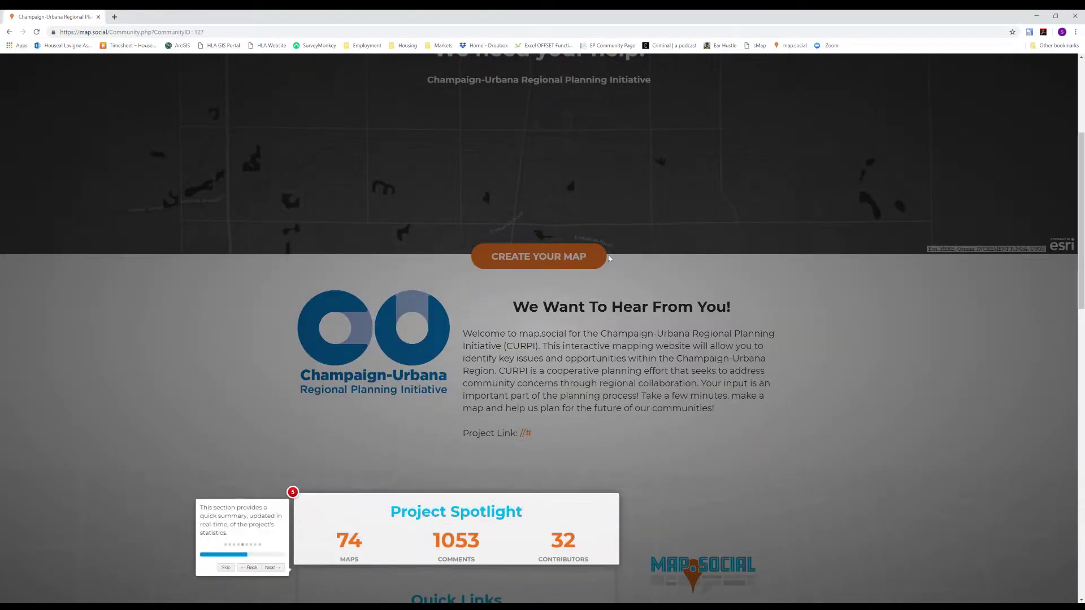
key("Right")
key("Right")
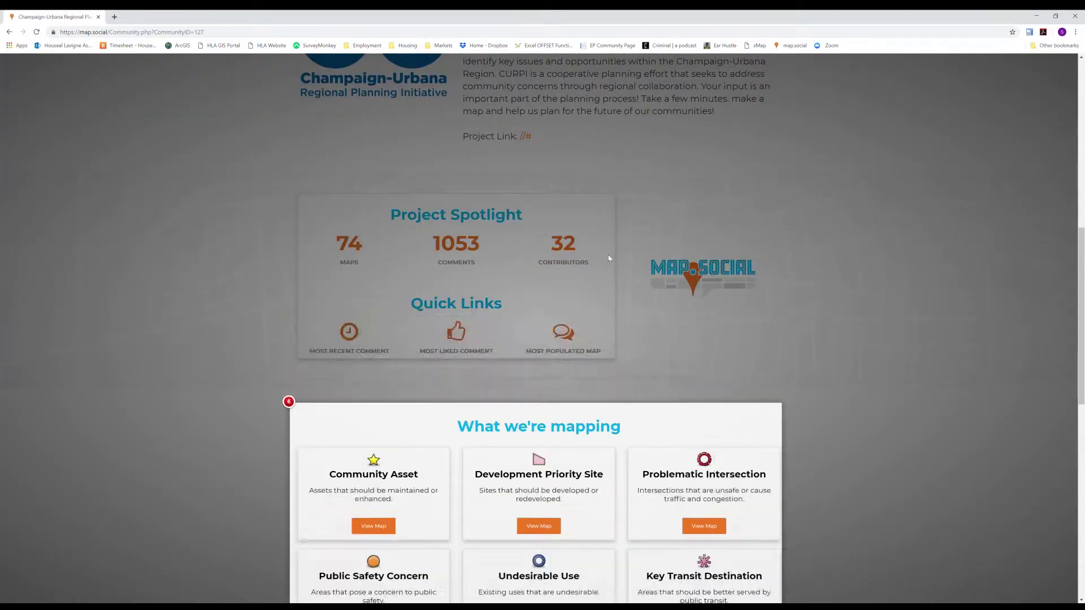
key("Right")
key("Right")
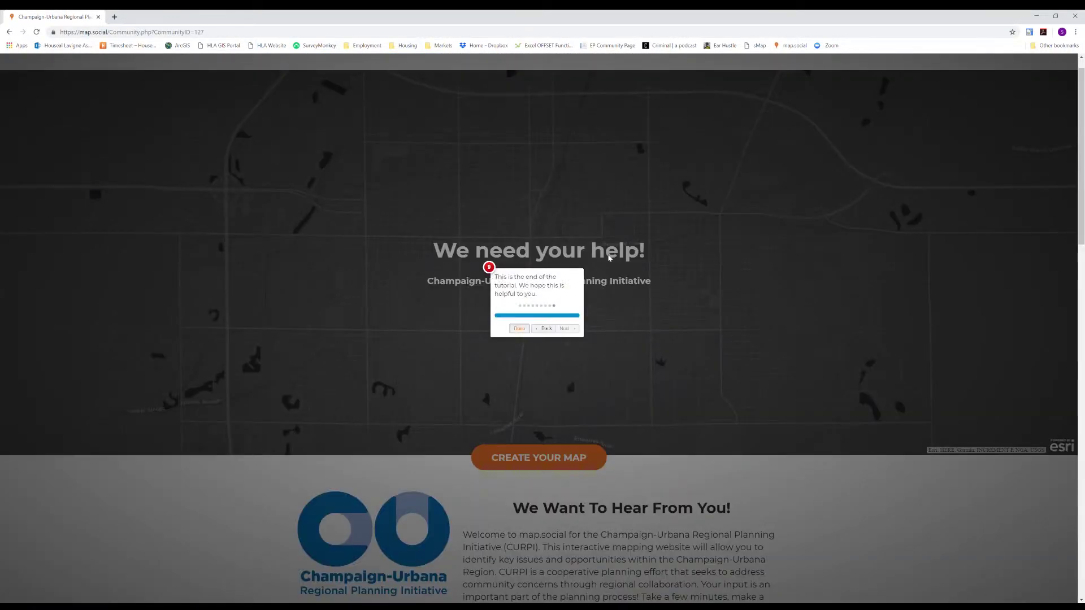
key("Right")
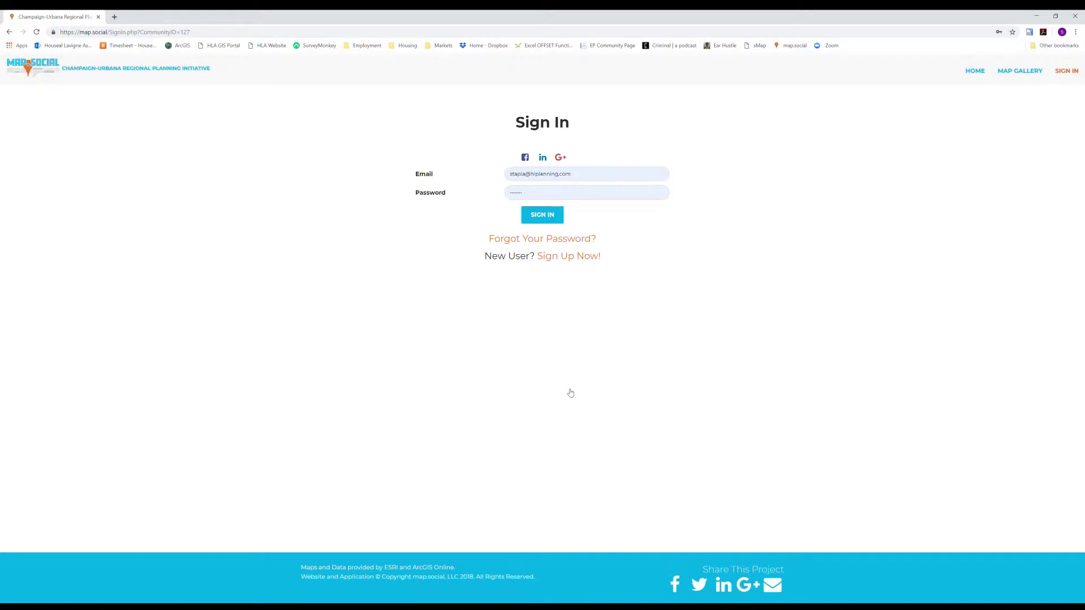
Sign in with the saved account credentials and land on the personal Maps page
left_click(569, 256)
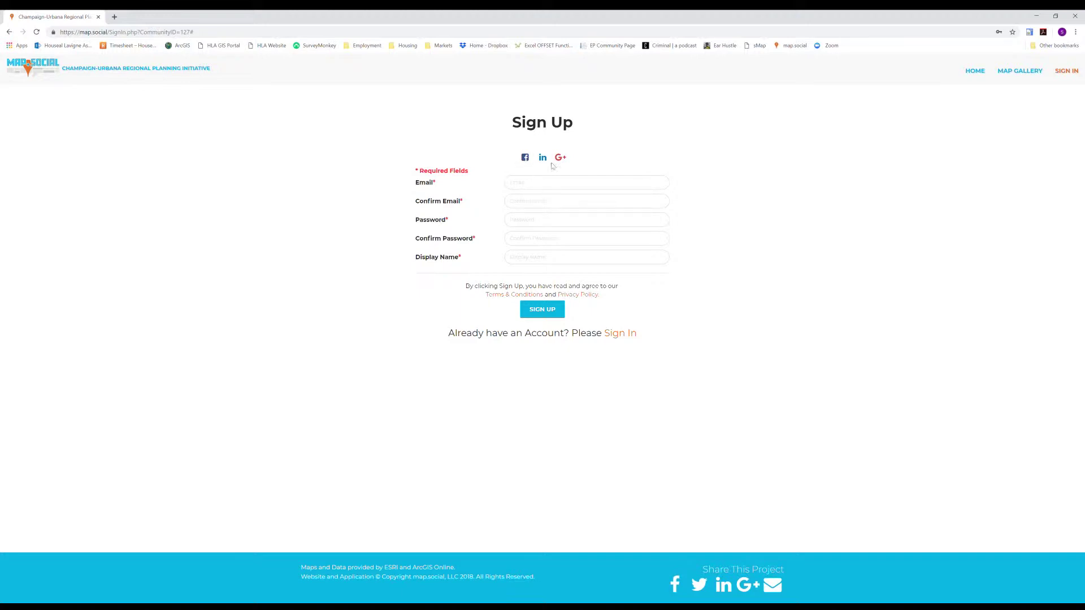
left_click(620, 336)
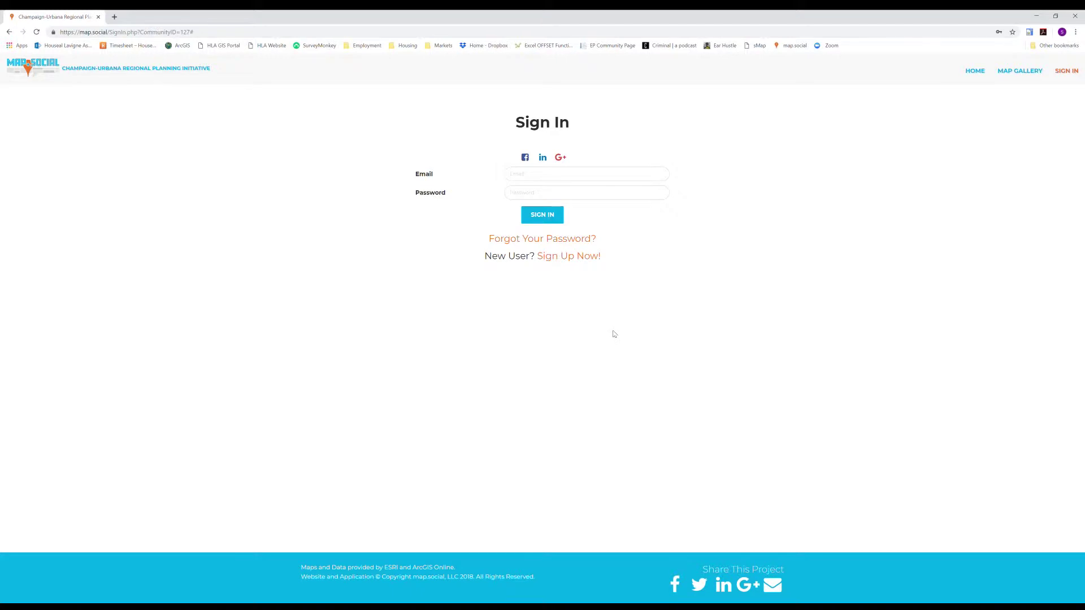
left_click(562, 175)
left_click(554, 194)
left_click(549, 215)
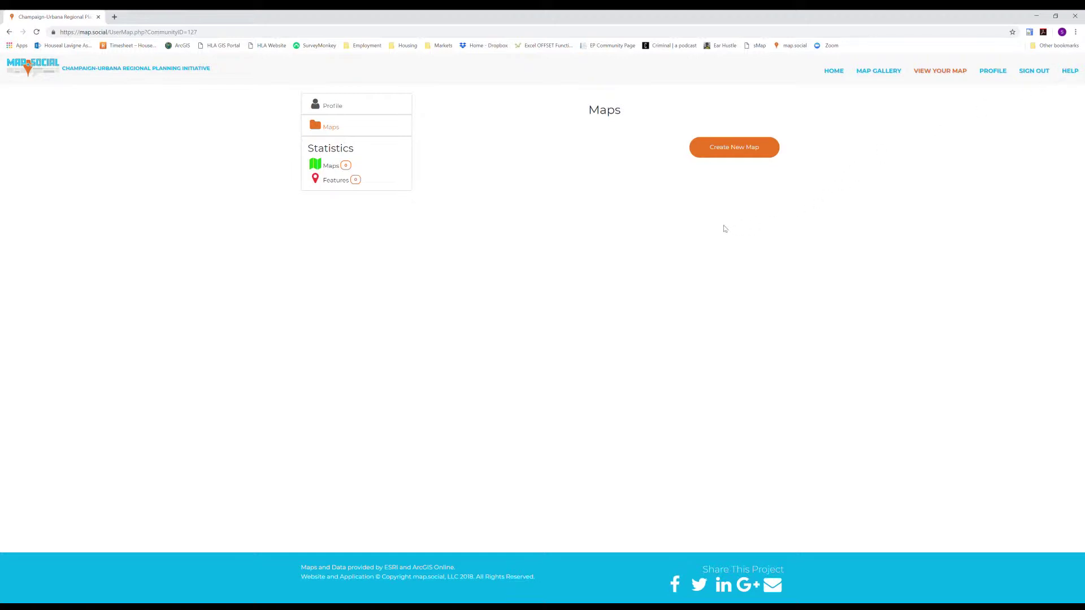
Create the map 'Concerns in Champaign Urbana' with its description and open it
left_click(717, 148)
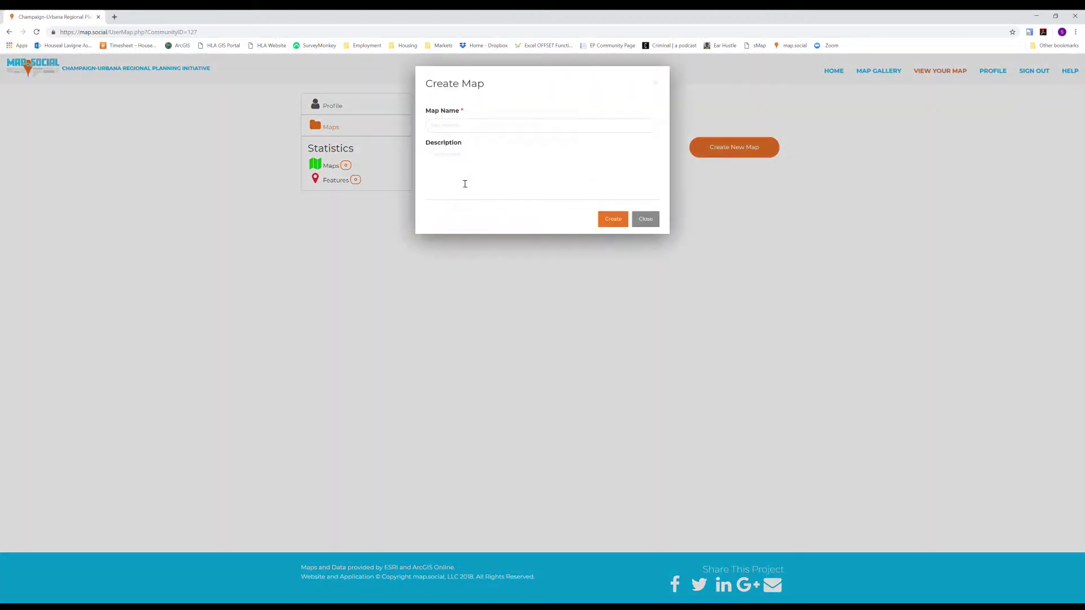
left_click(455, 126)
type("Concerns in Champaign Urbana")
key("Tab")
type("This map show")
type(" all of the pop")
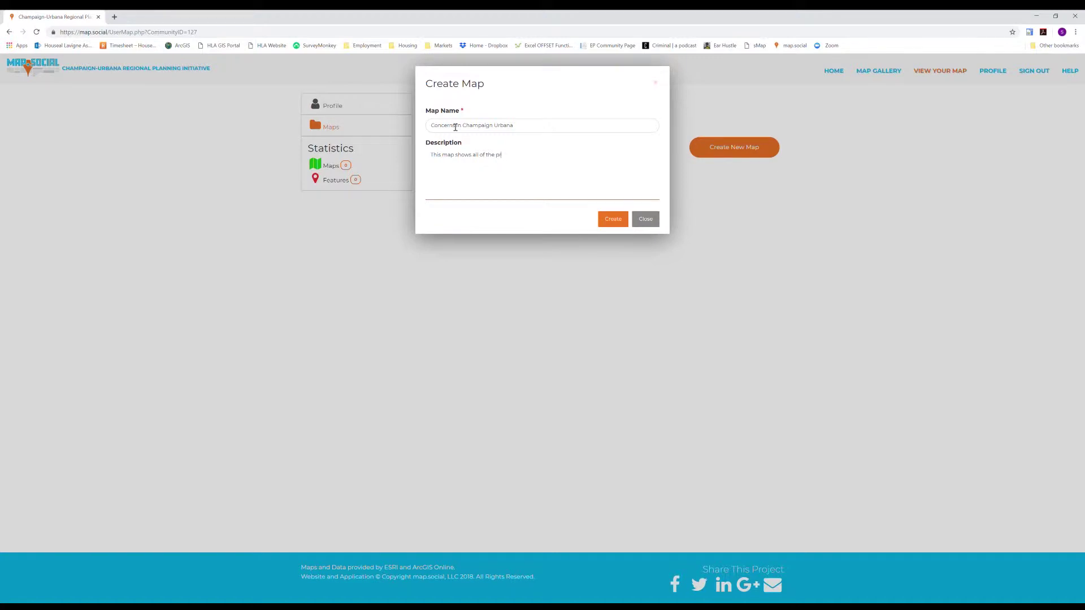
type("blems in the region.")
left_click(610, 221)
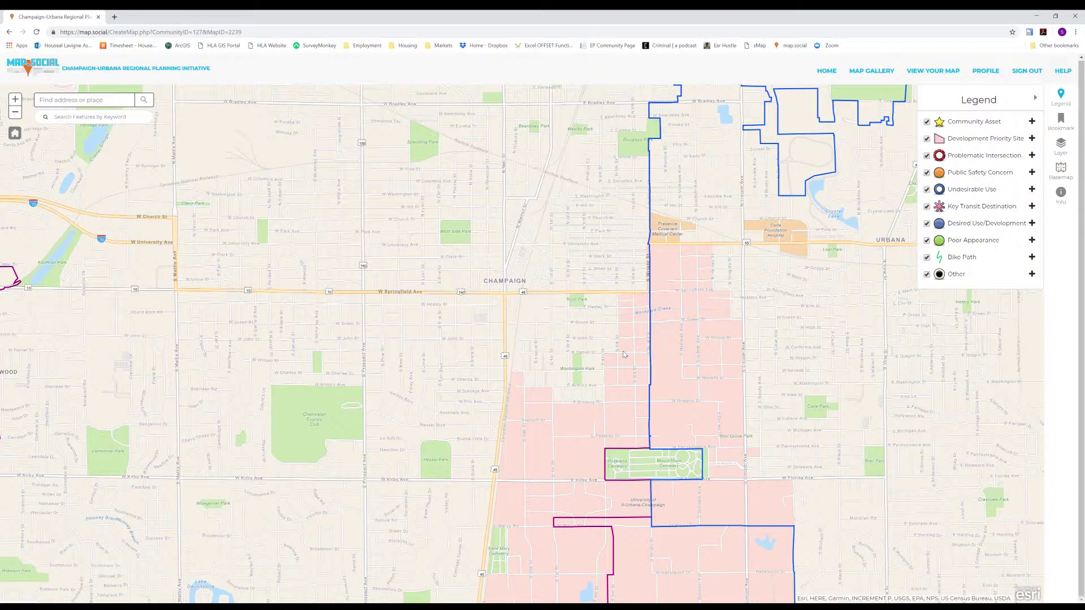
Step through the map-editor tutorial from HELP and close it at the end
left_click(1065, 71)
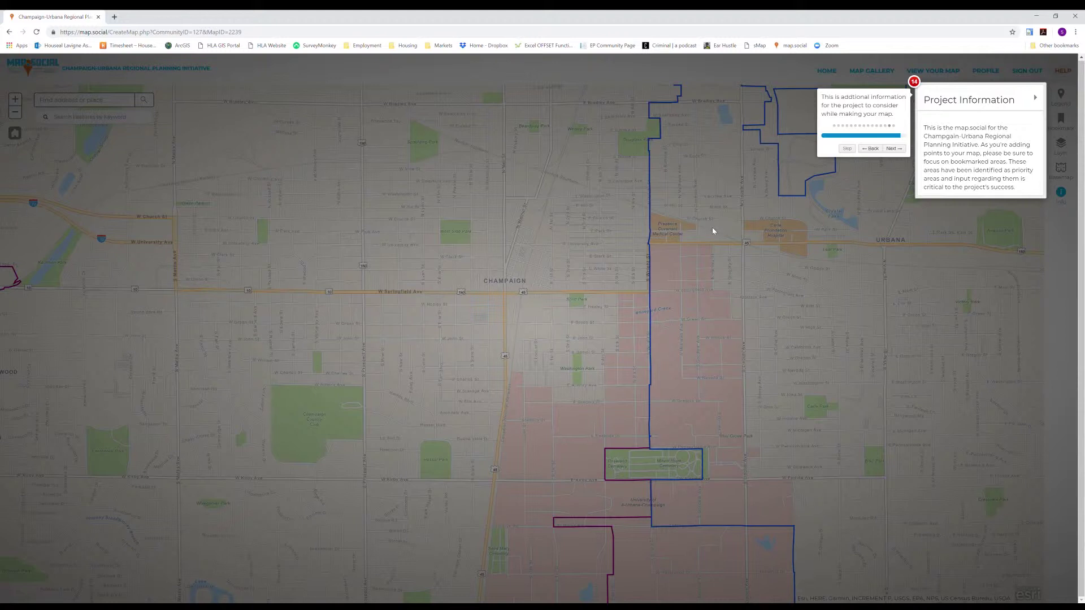
key("Right")
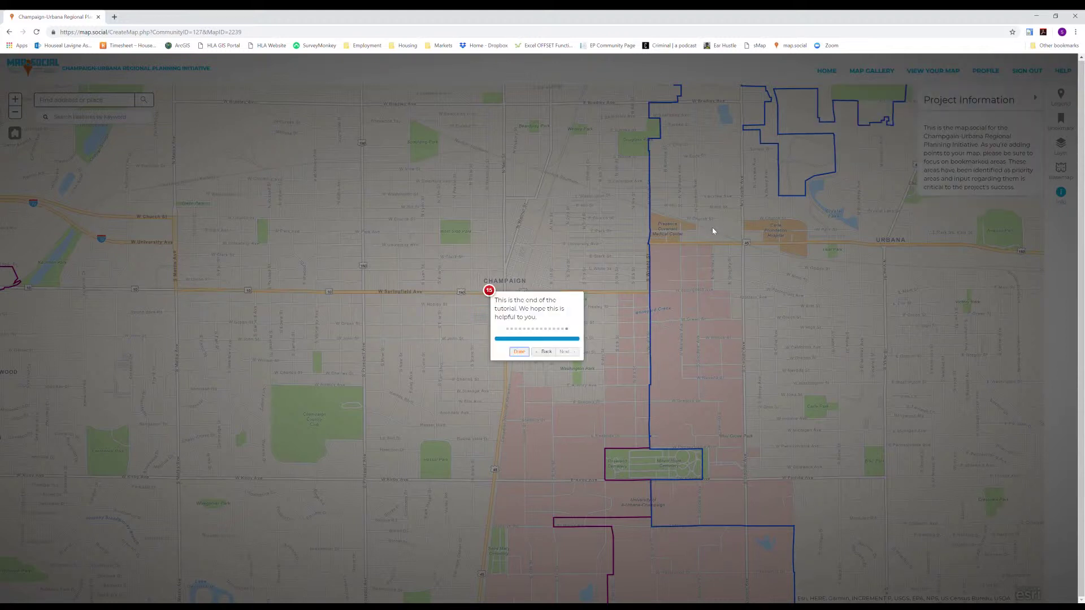
key("Escape")
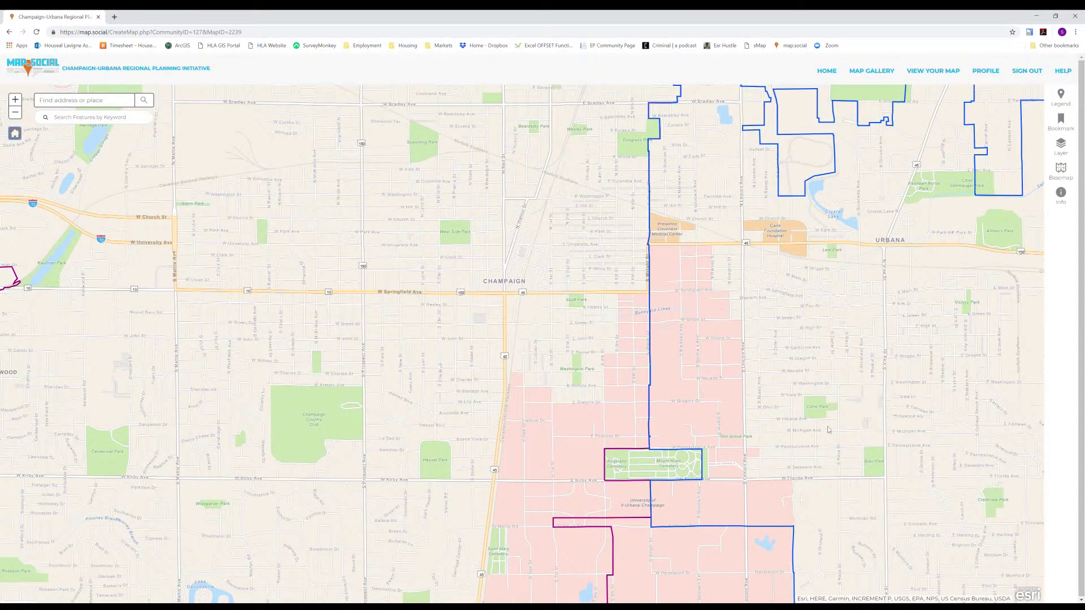
scroll(822, 414, "up", 1)
scroll(822, 415, "up", 1)
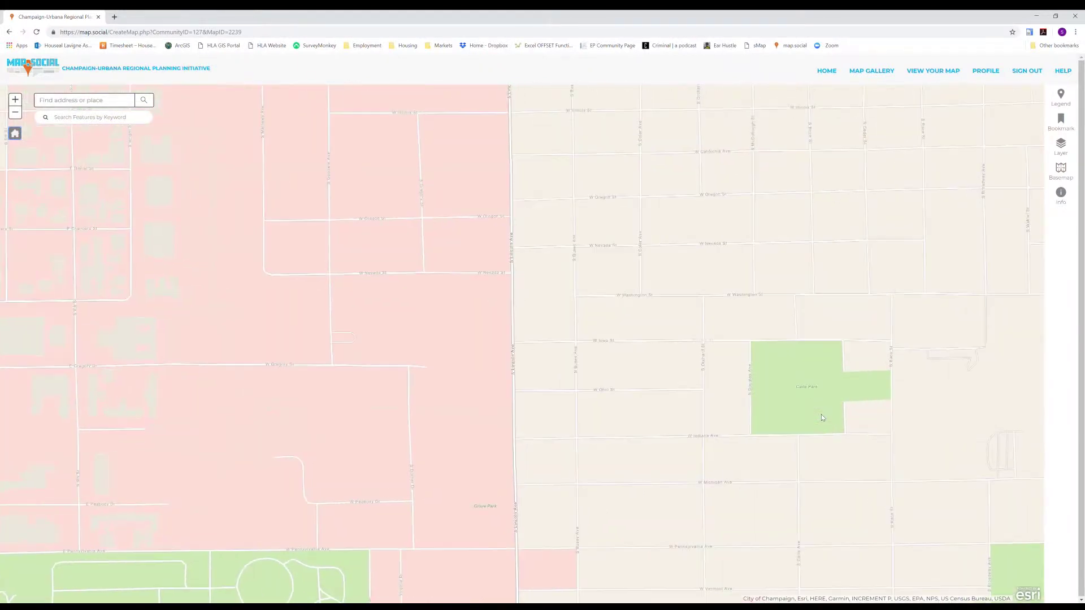
Add a Community Asset point on Carle Park with title and description, then show the bookmarked areas
left_click(803, 386)
left_click(838, 321)
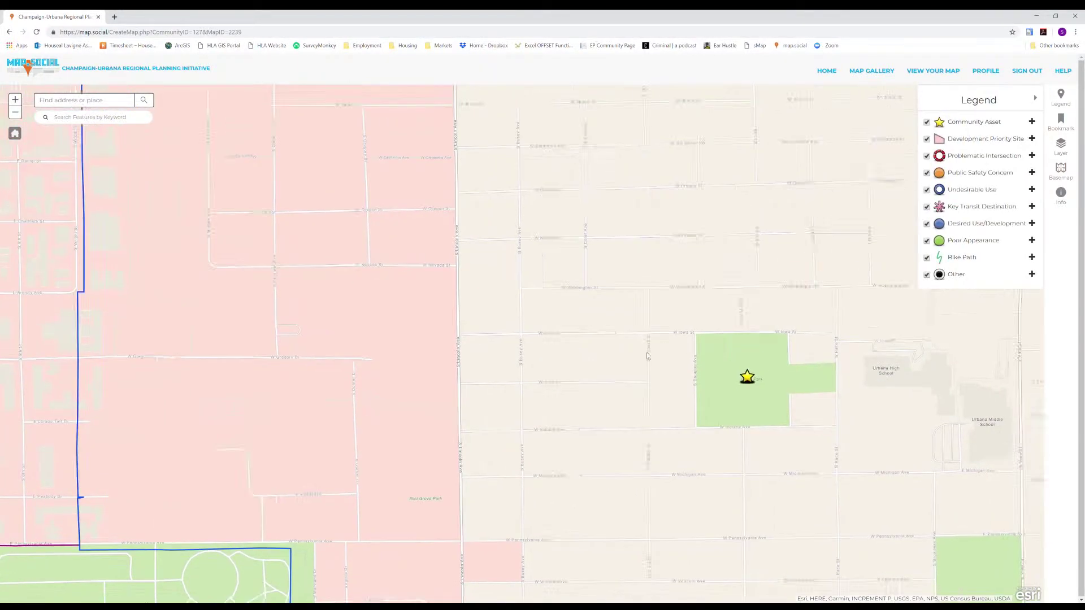
left_click(435, 299)
type("Carle Park")
key("Tab")
type("Ma")
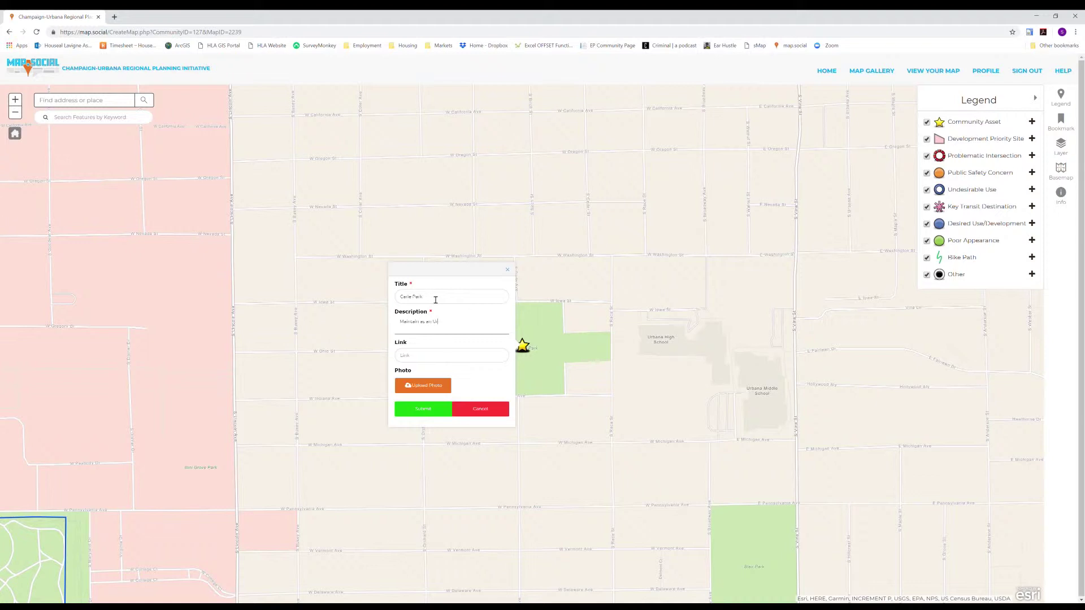
type("bana e")
left_click(447, 411)
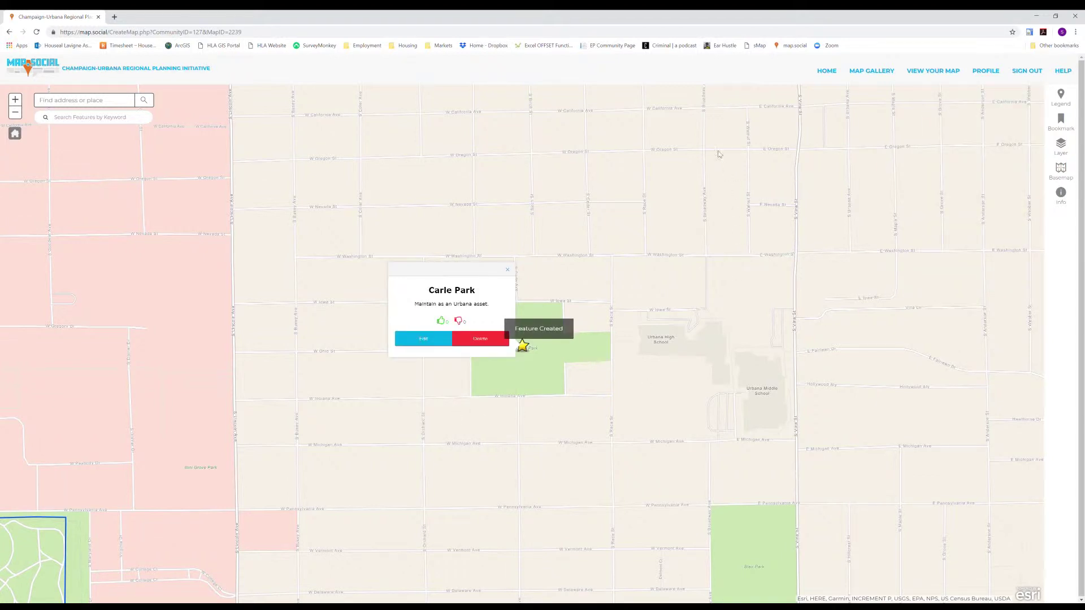
left_click(1062, 124)
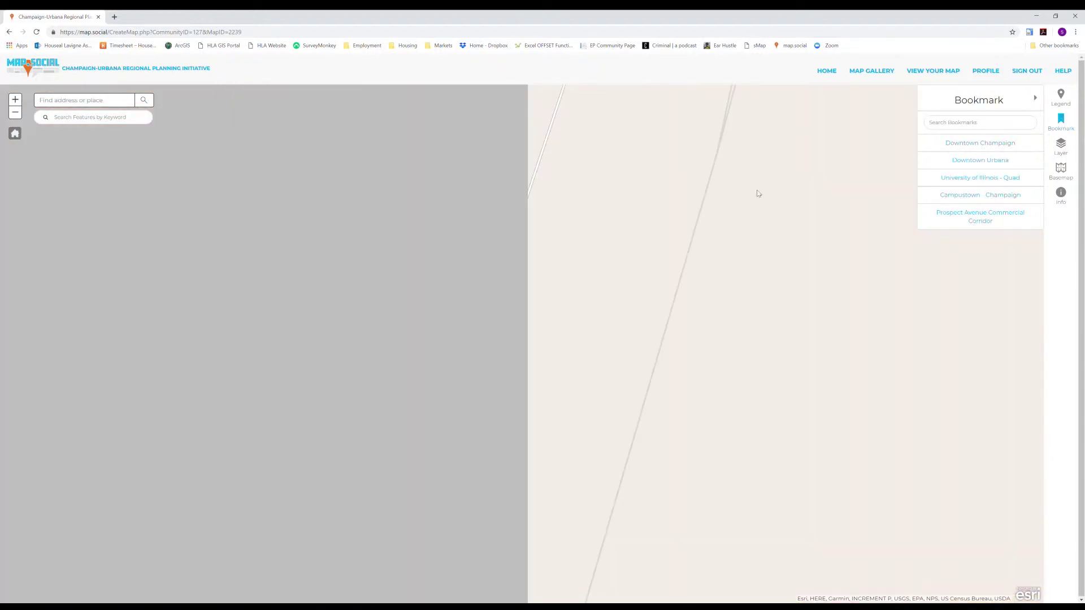
Draw a Bike Path line eastward along University Avenue through downtown Champaign
left_click(1059, 104)
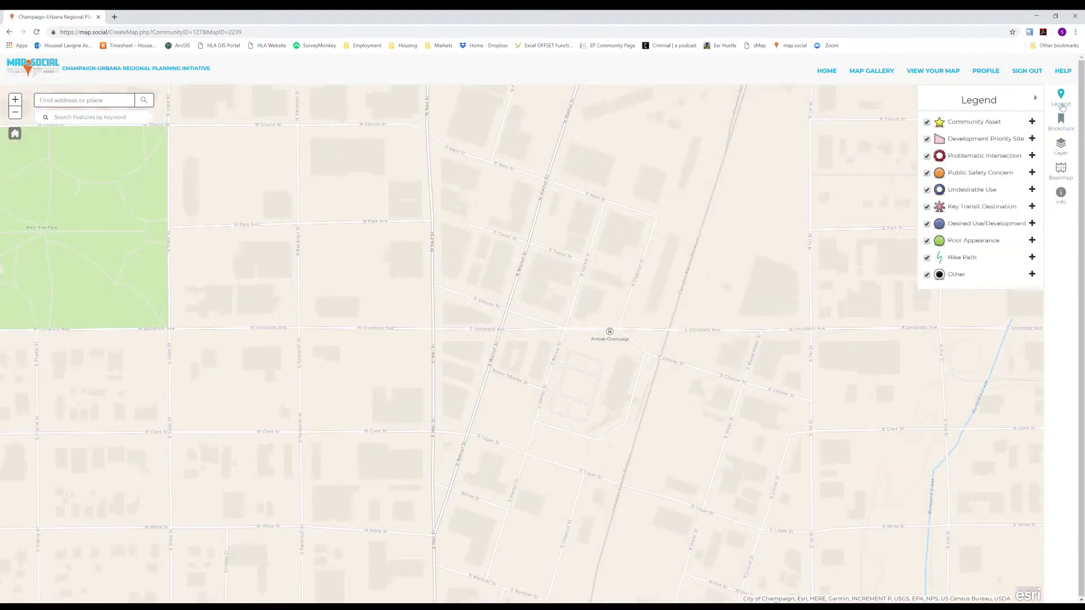
left_click(1032, 256)
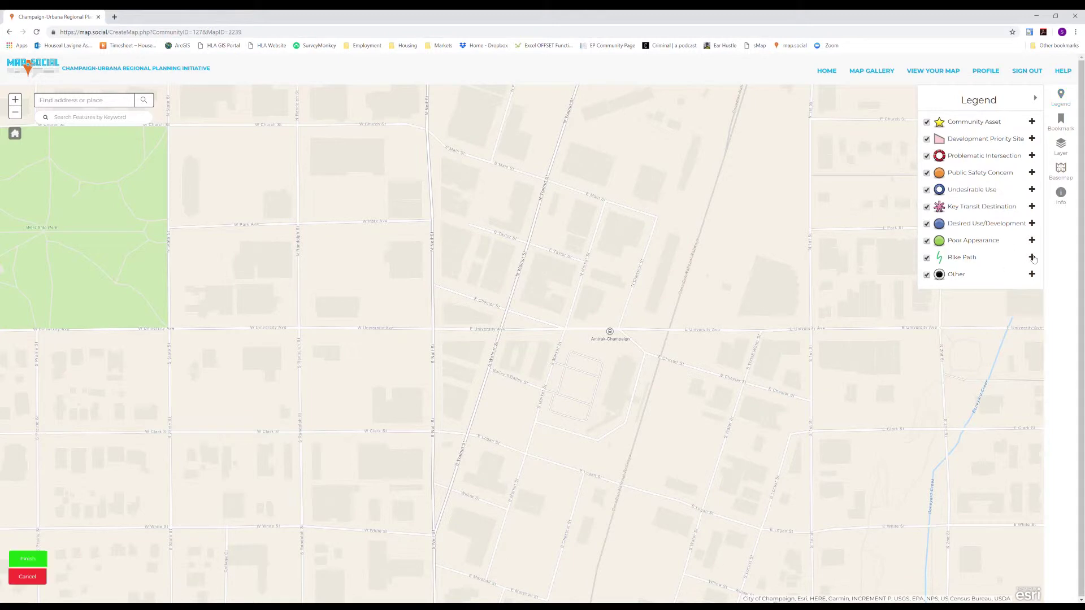
left_click(169, 331)
left_click(819, 330)
left_click(918, 330)
key("Right")
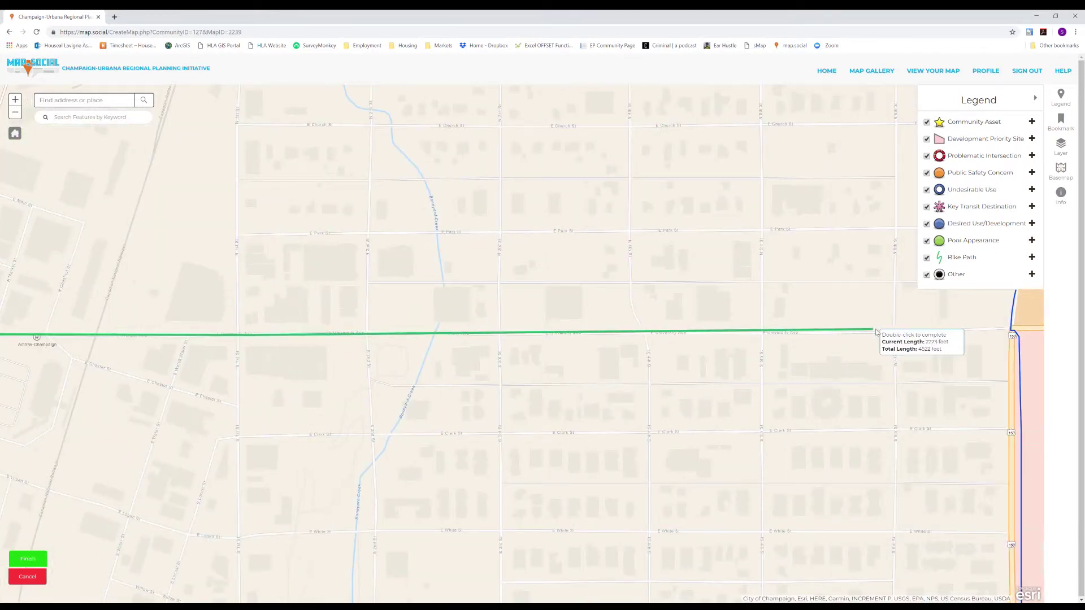
double_click(895, 333)
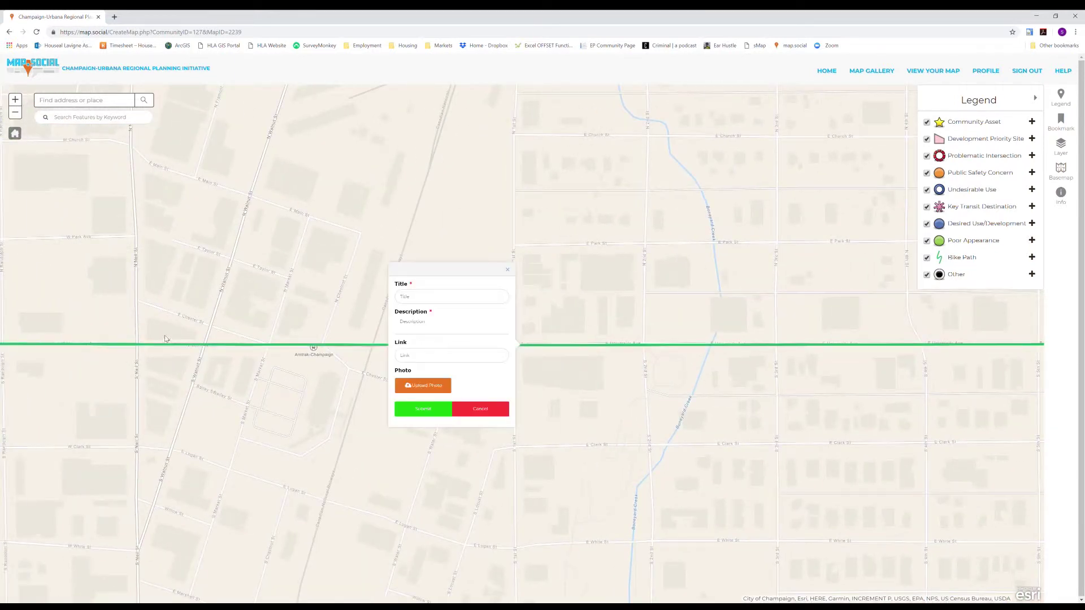
Save the line as 'New Bike Path', described as protecting cyclists in Downtown Champaign
left_click(438, 302)
type("Bike Path")
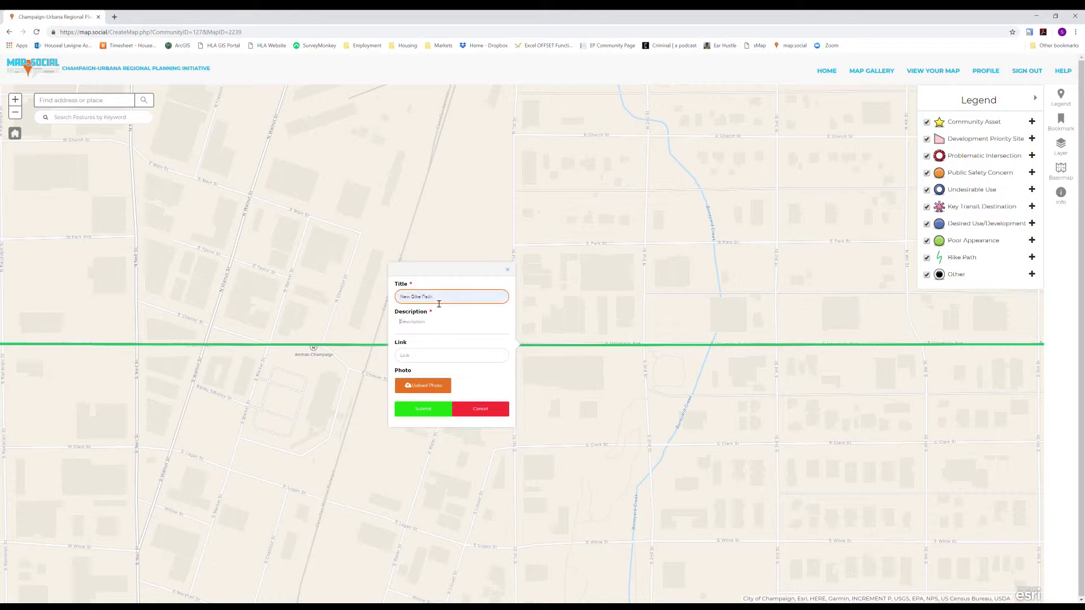
key("Tab")
type("n")
type("Che")
type("paig")
type(".")
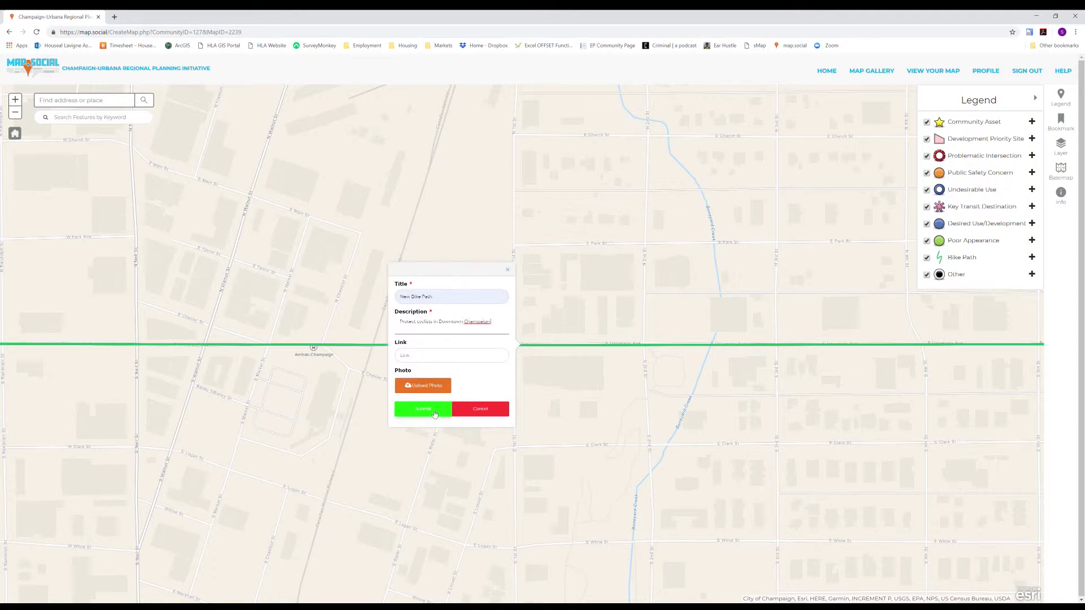
left_click(431, 412)
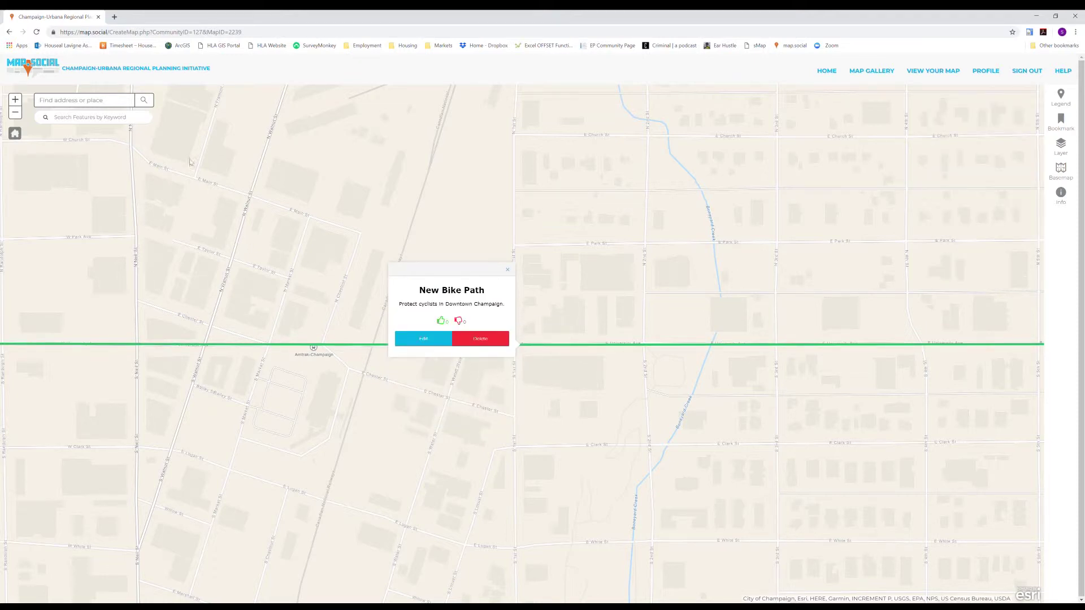
left_click(110, 105)
type("lincoln")
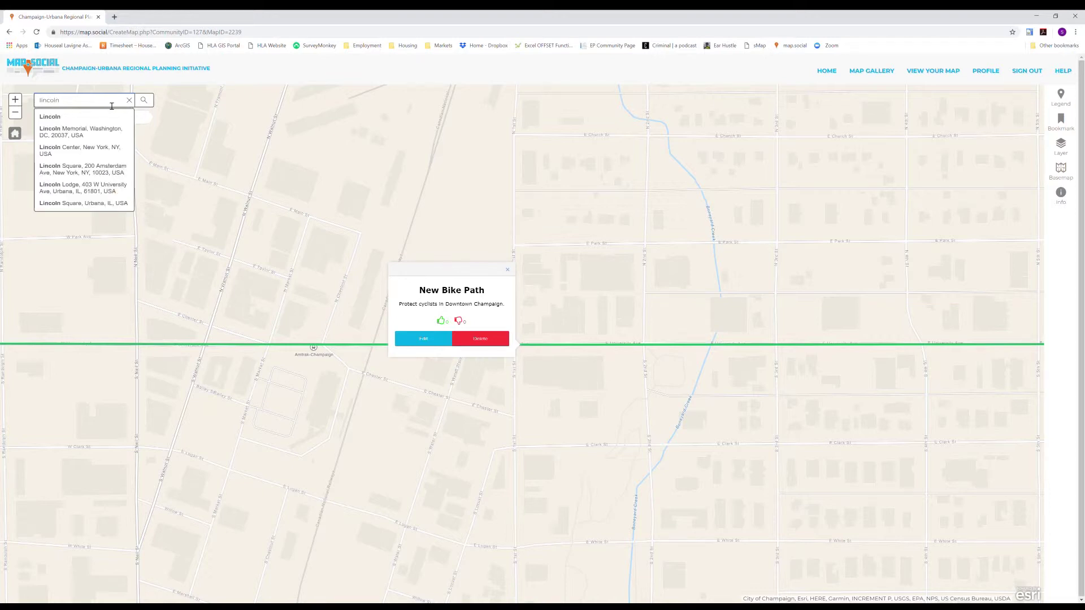
Pick 'Lincoln Square, Urbana, IL, USA' from the search suggestions to center the map there
left_click(106, 204)
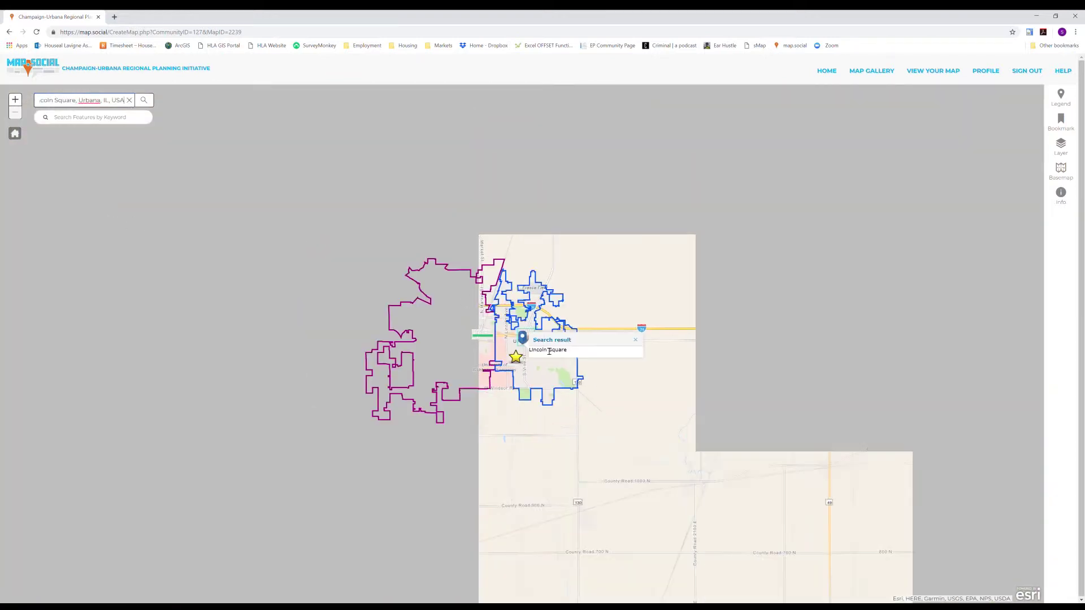
scroll(525, 343, "up", 4)
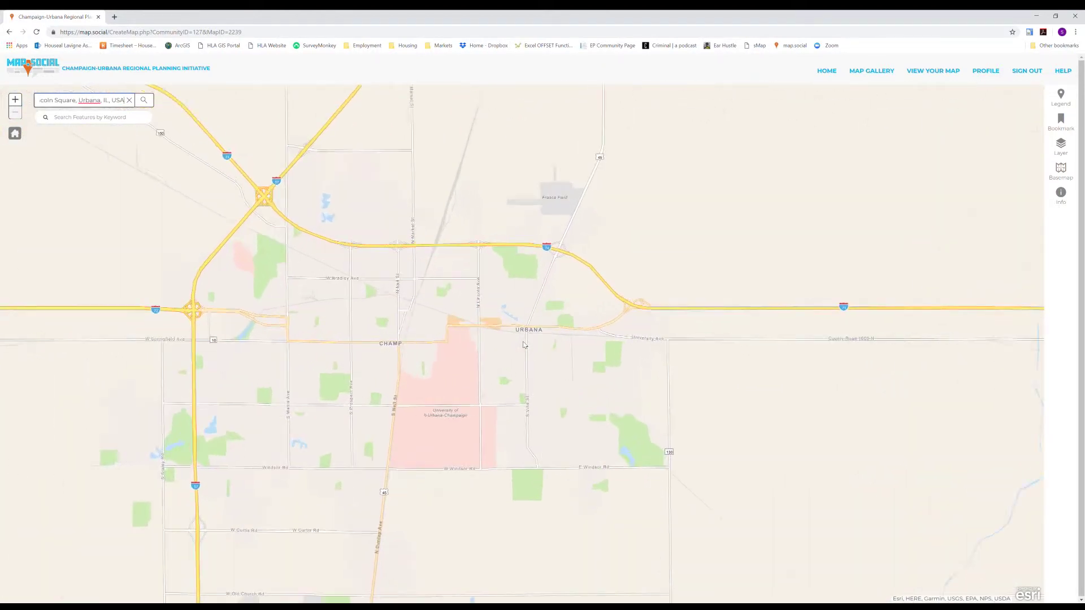
scroll(530, 340, "up", 1)
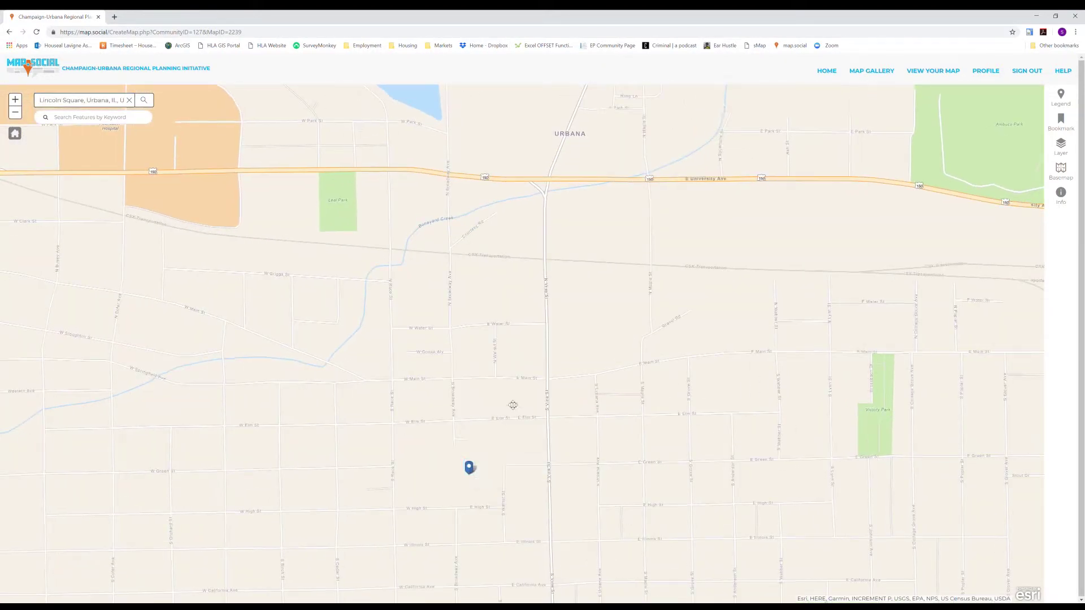
Draw a Development Priority Site polygon around the Lincoln Square block
left_click(1062, 100)
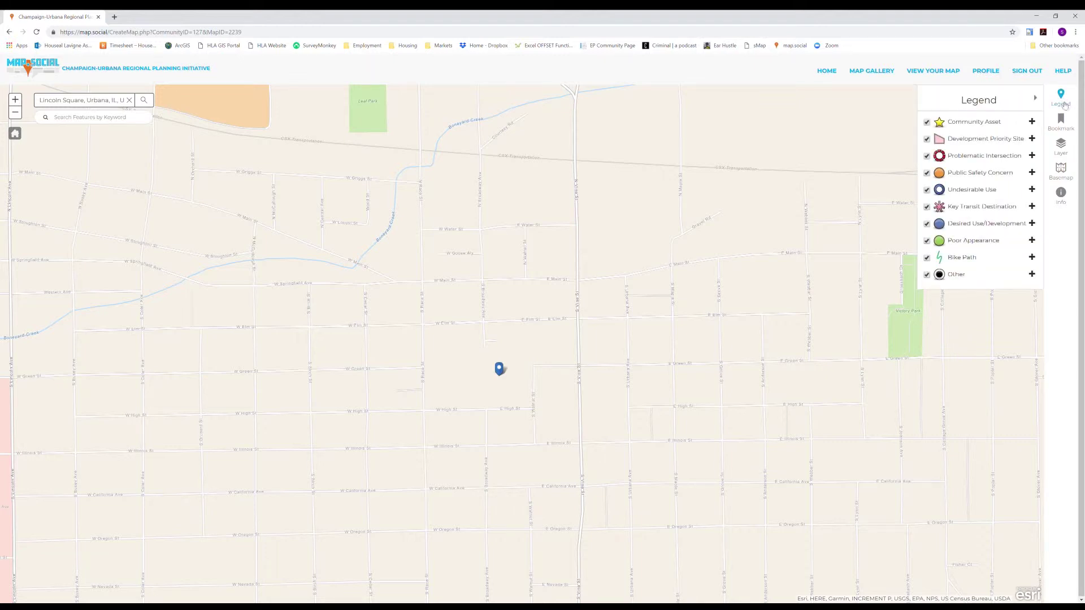
left_click(1032, 138)
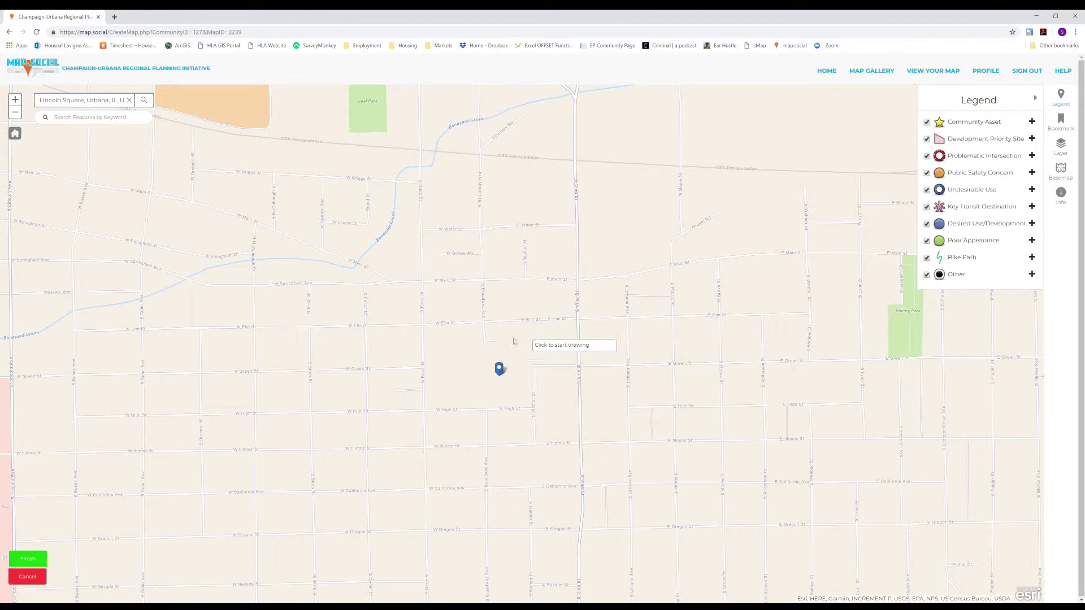
left_click(426, 326)
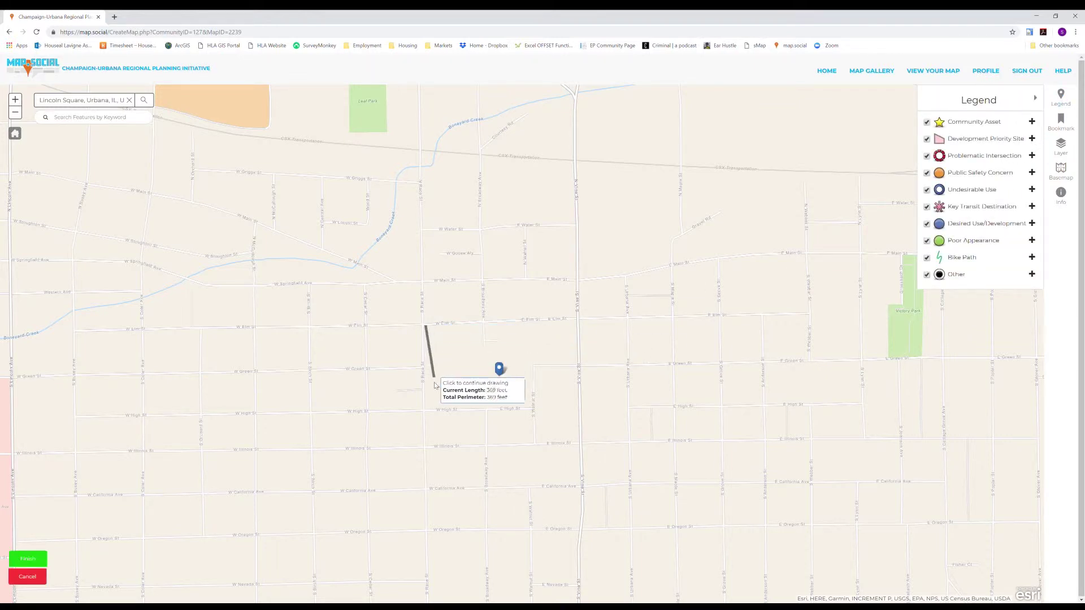
left_click(422, 412)
left_click(535, 407)
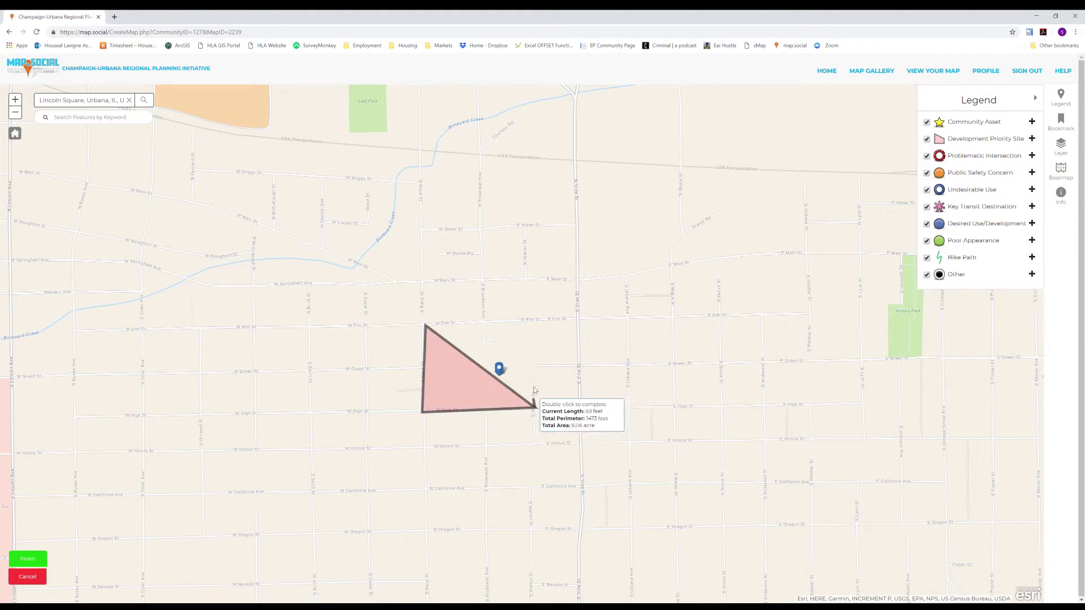
double_click(536, 323)
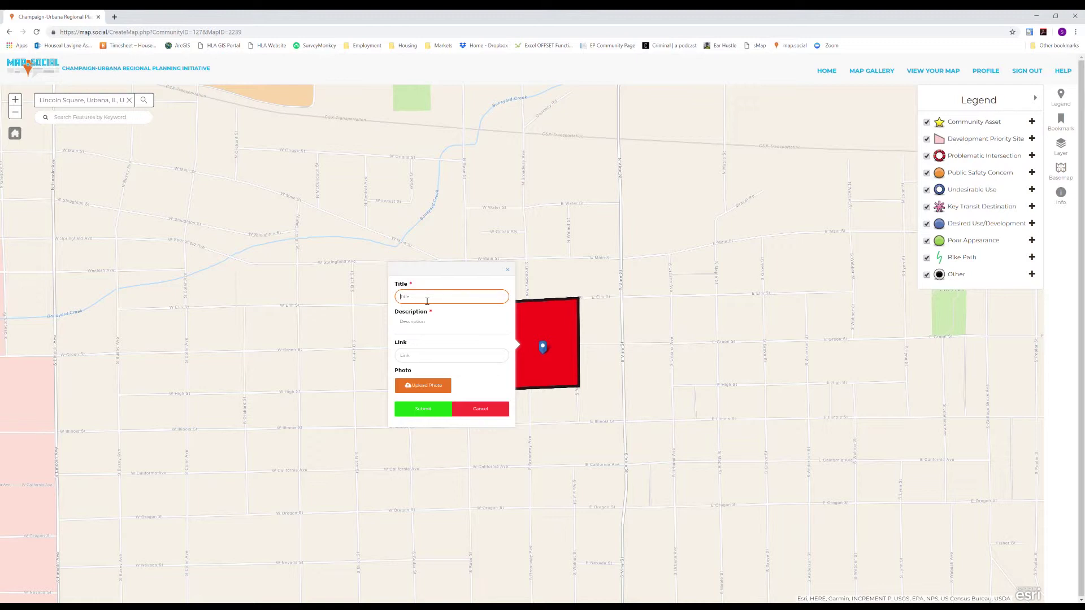
type("R")
type("Mall")
key("Tab")
type("Mixed-use residential would be")
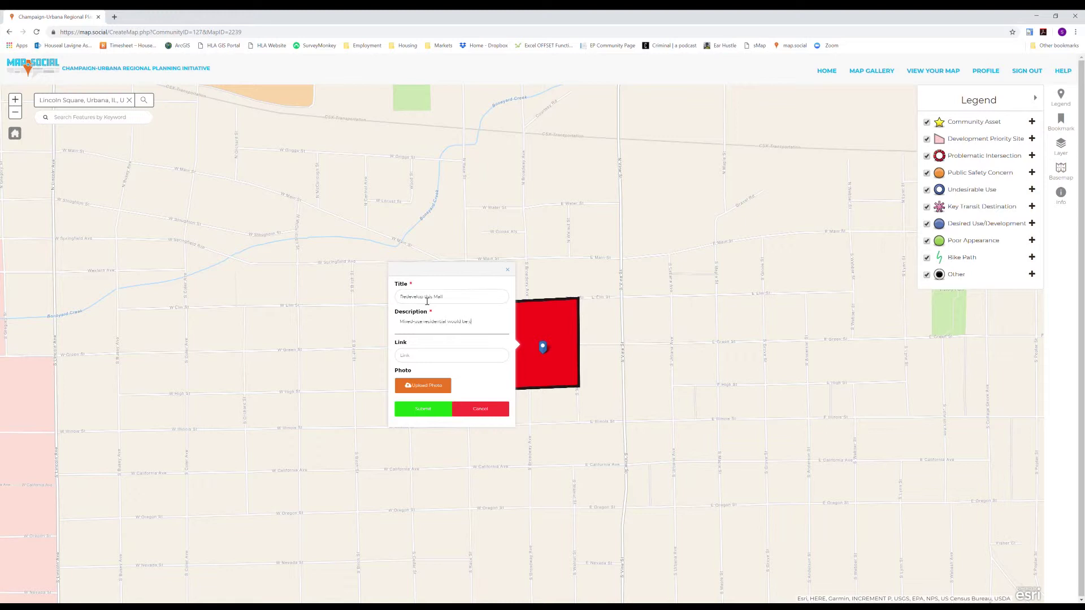
type("ool")
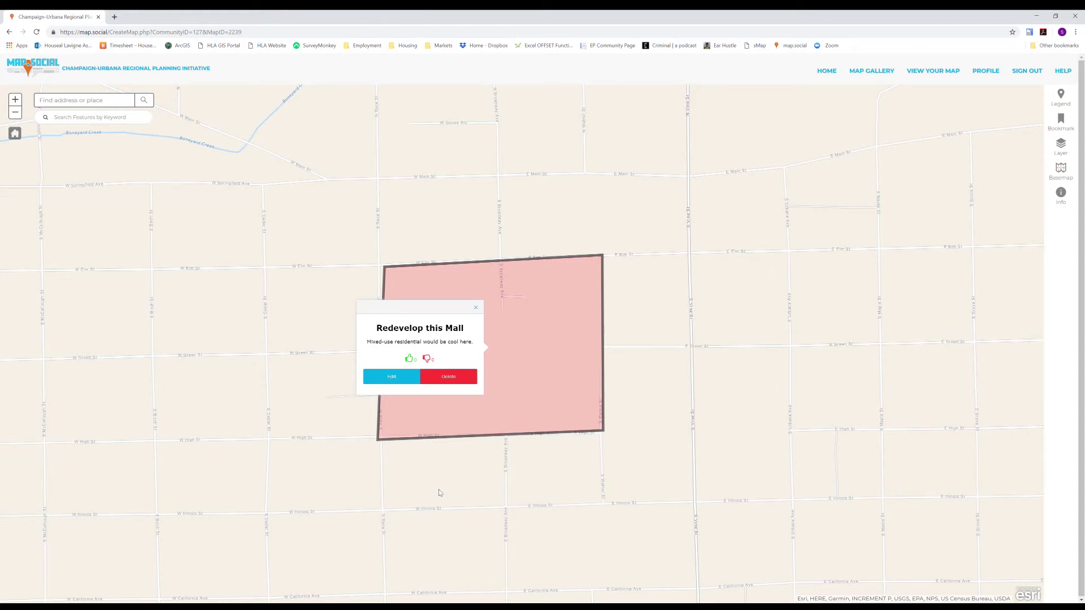
Go to the project's Map Gallery of community maps
left_click(869, 74)
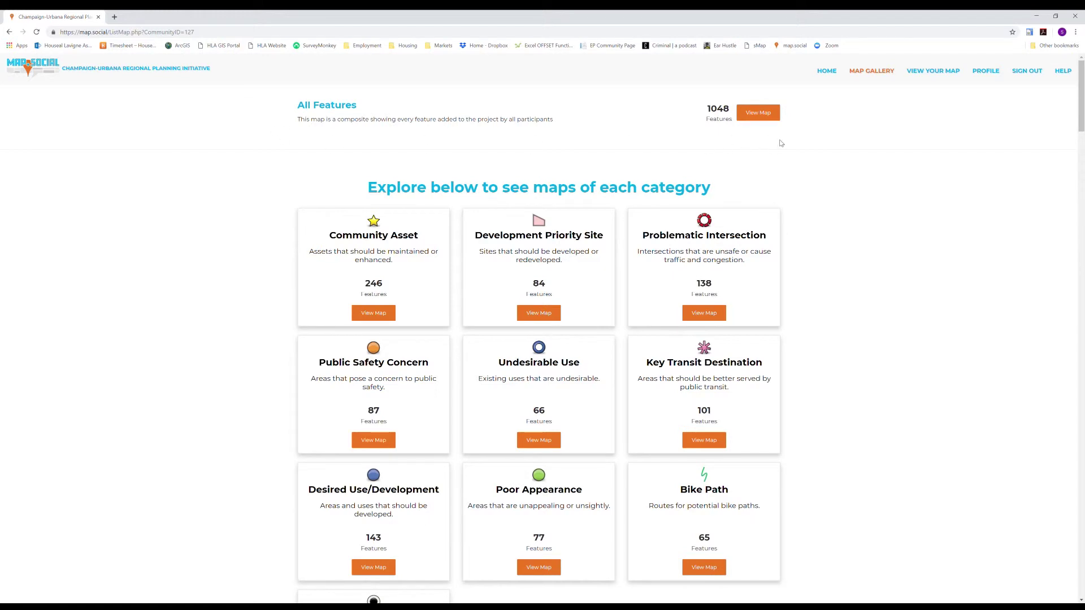
scroll(439, 321, "down", 1)
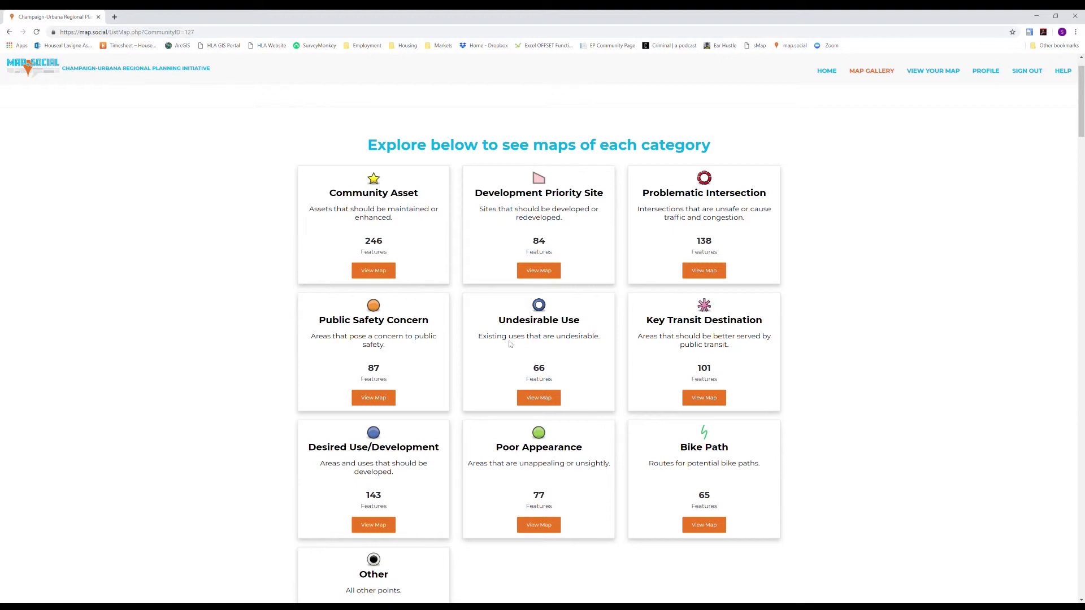
scroll(510, 343, "down", 3)
scroll(526, 335, "down", 2)
scroll(543, 327, "down", 1)
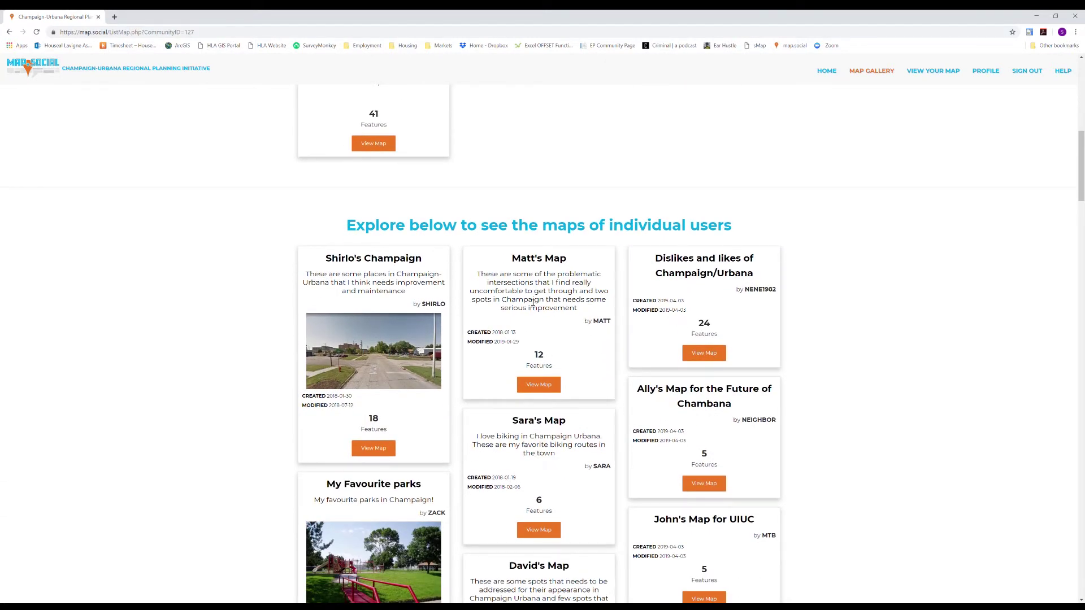
scroll(533, 302, "up", 2)
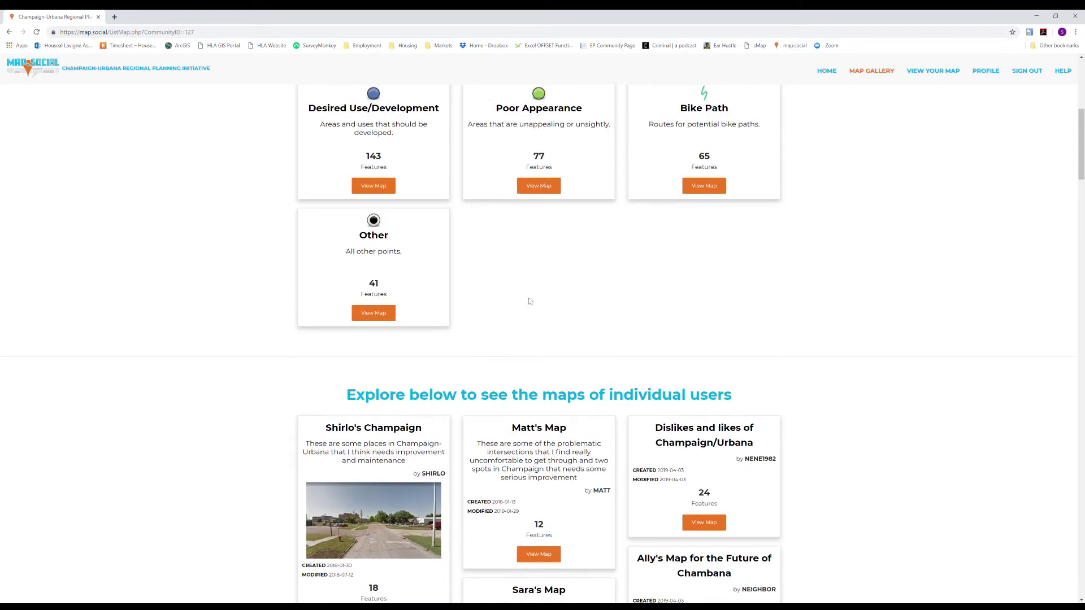
scroll(531, 301, "up", 2)
scroll(529, 300, "up", 2)
View the Development Priority Site category map from its gallery card
left_click(533, 312)
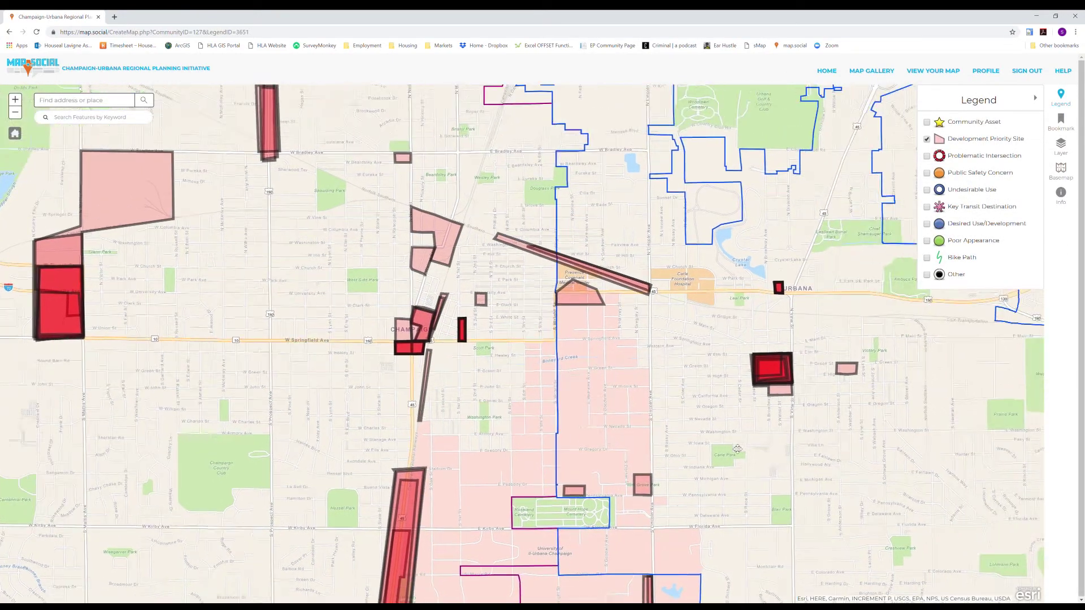
Pan to Lincoln Square, reveal the mall site's 'No good shopping!' comment and upvote it
left_click_drag(863, 316, 609, 419)
scroll(608, 419, "up", 2)
scroll(608, 419, "up", 2)
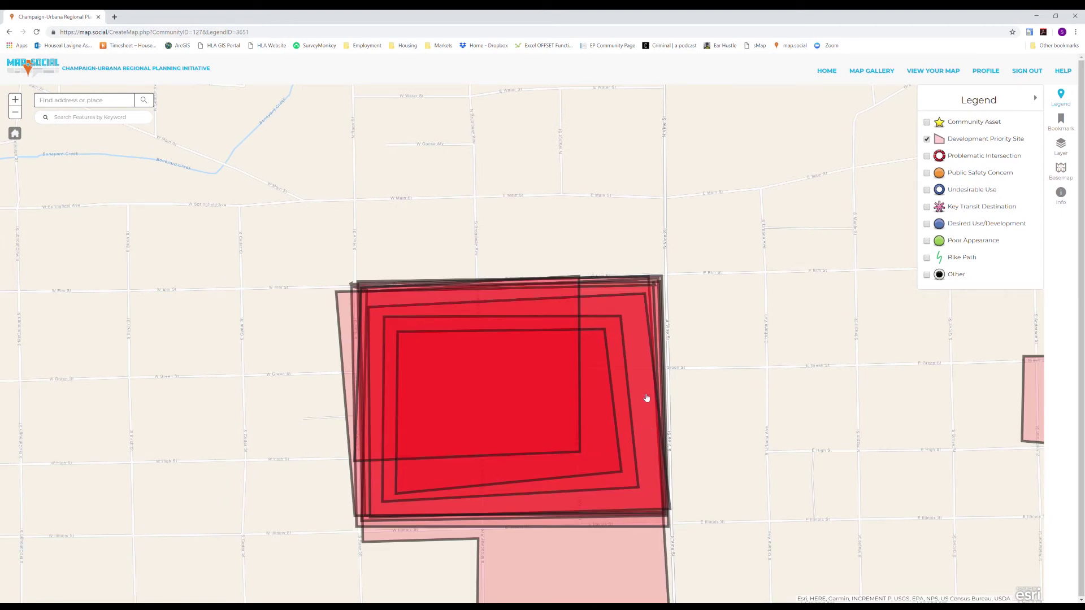
left_click(647, 398)
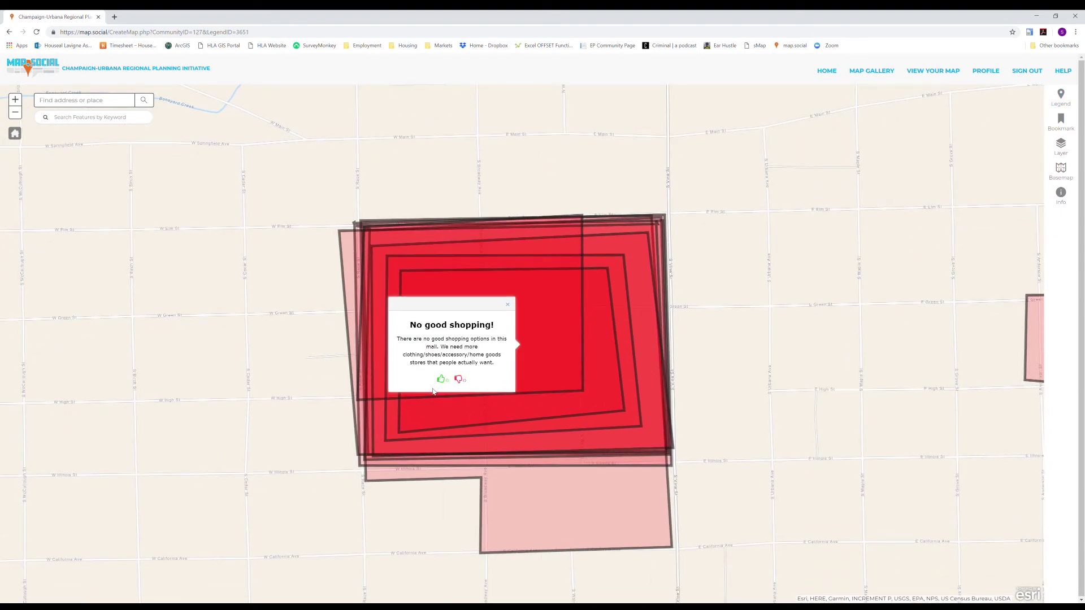
left_click(442, 380)
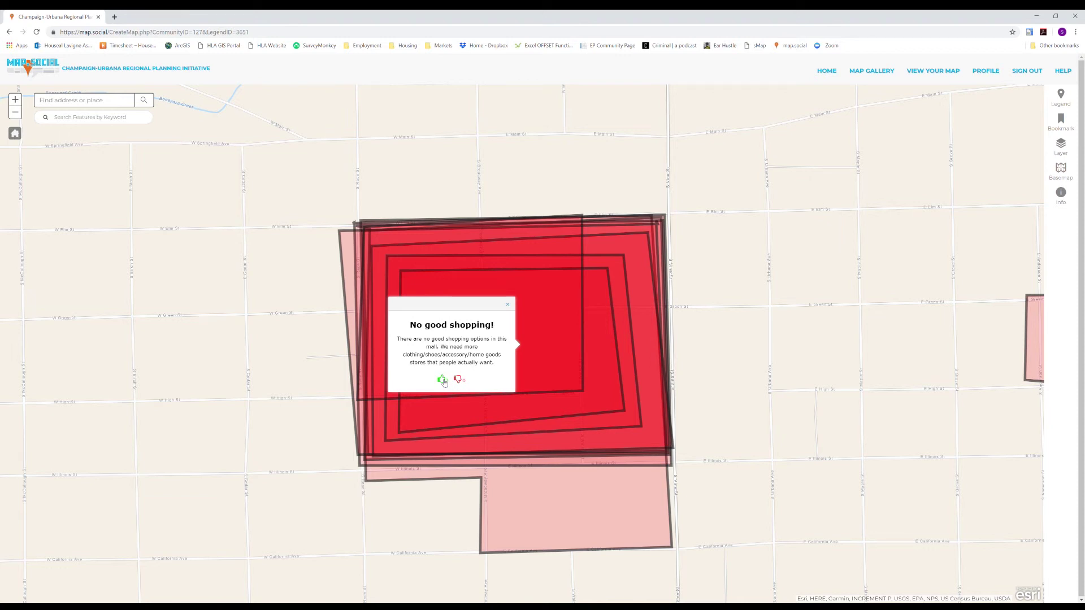